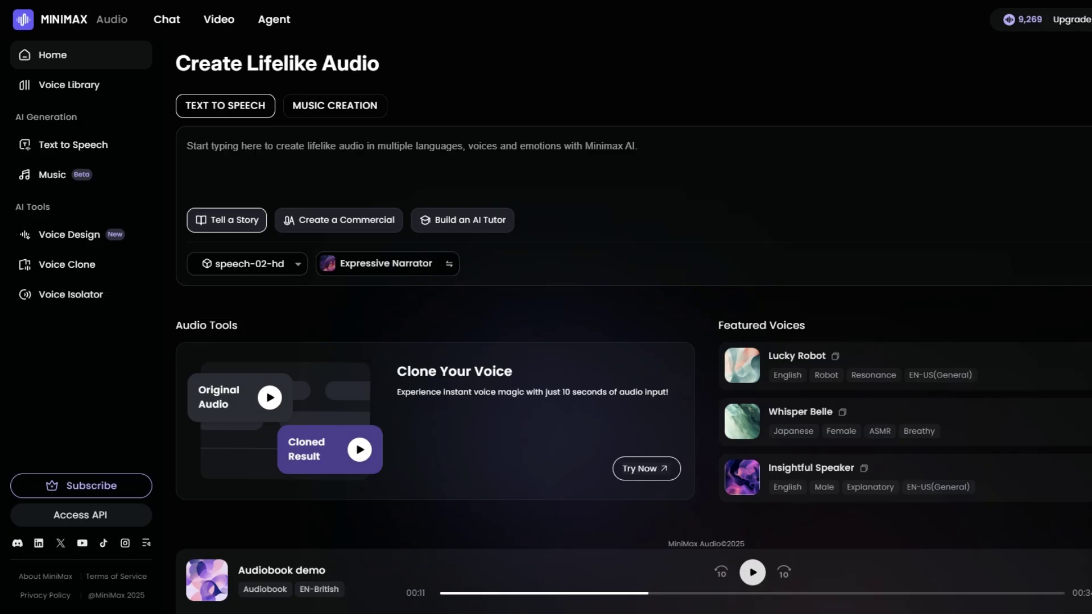
# Open the Text to Speech page and paste the copied Arabic script about MiniMax Audio into the speech text.
pyautogui.click(89, 151)
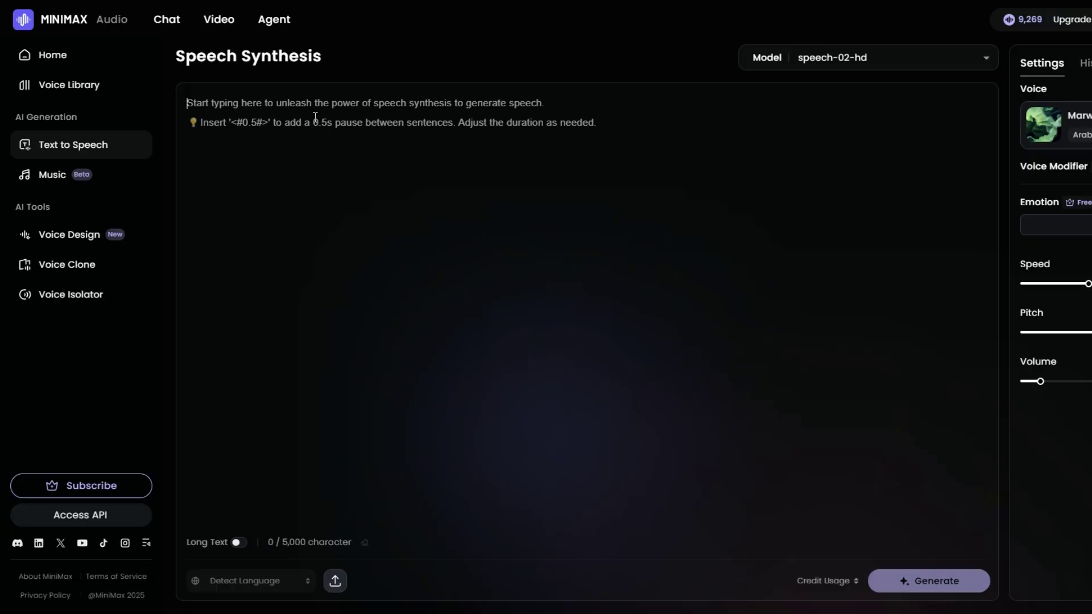
pyautogui.click(311, 115)
pyautogui.hotkey('ctrl', 'v')
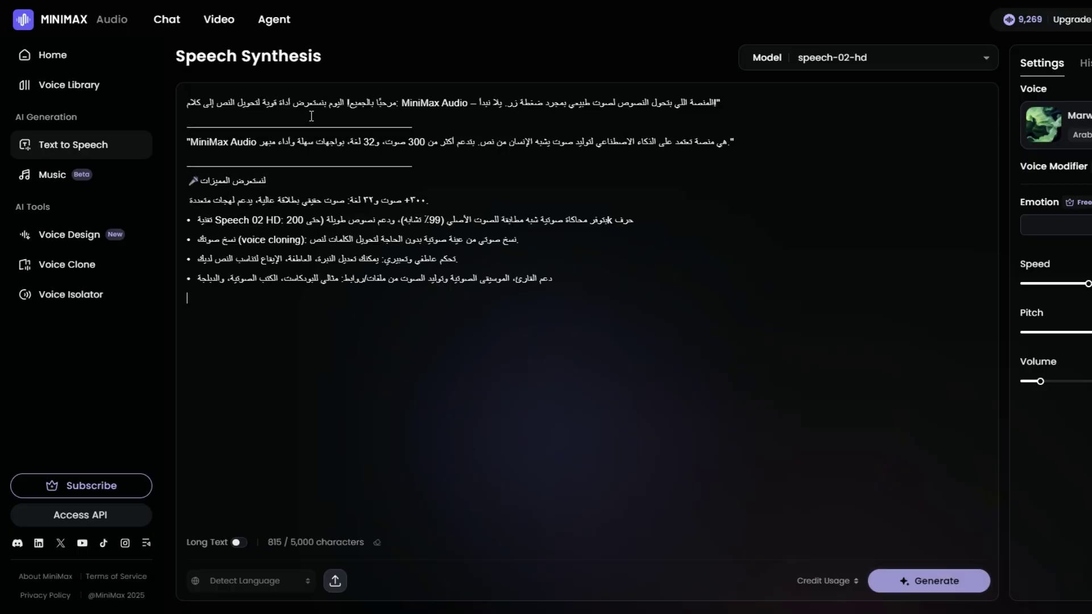
# Delete the separator line and everything after the opening Arabic paragraph of the script.
pyautogui.moveTo(425, 168); pyautogui.dragTo(165, 173)
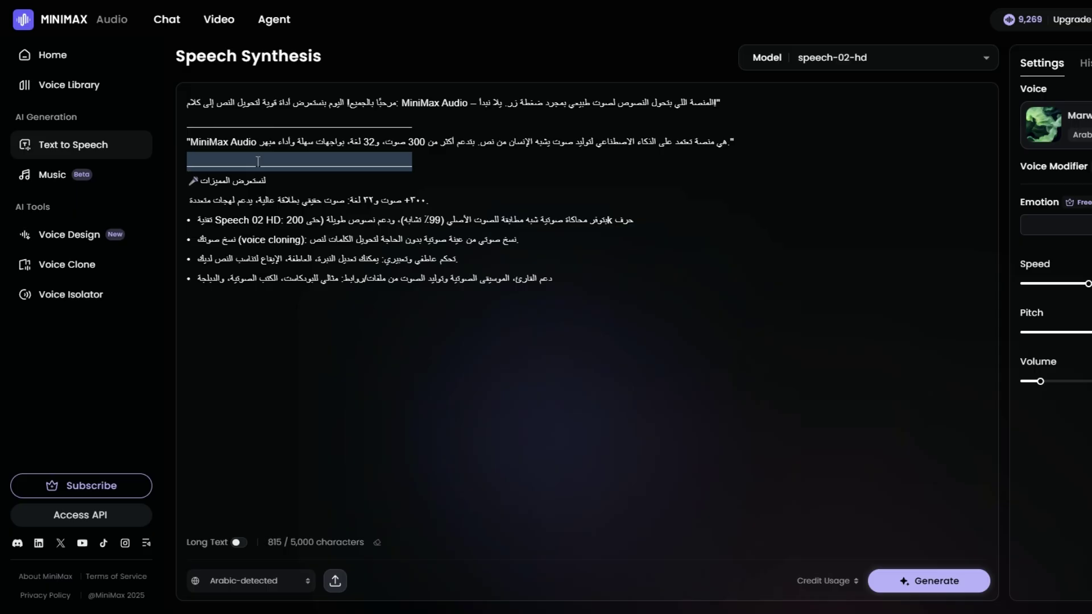
pyautogui.press('BackSpace')
pyautogui.moveTo(566, 283); pyautogui.dragTo(177, 131)
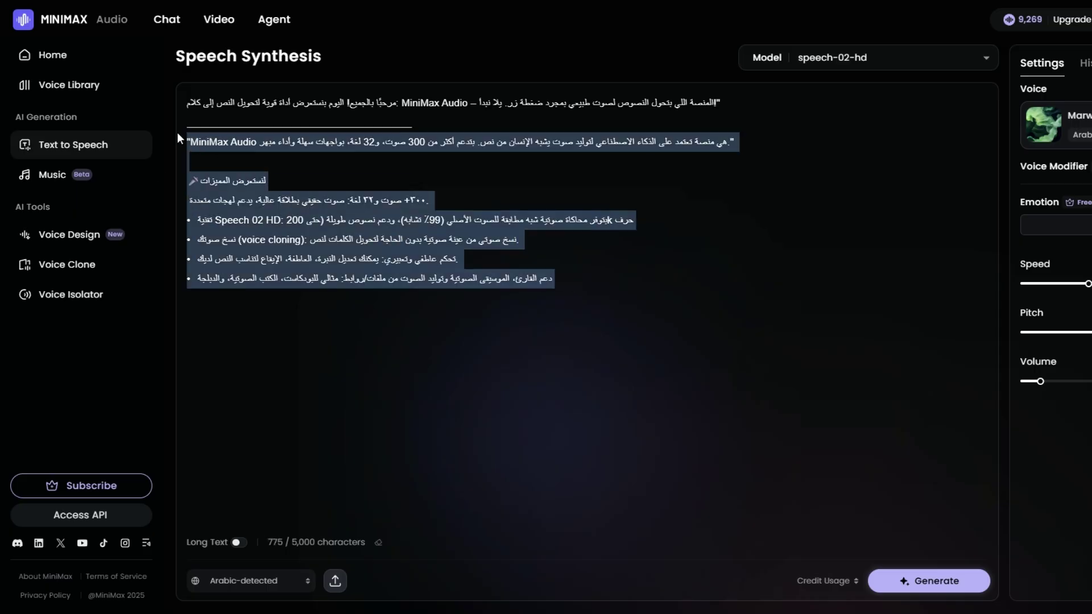
pyautogui.press('BackSpace')
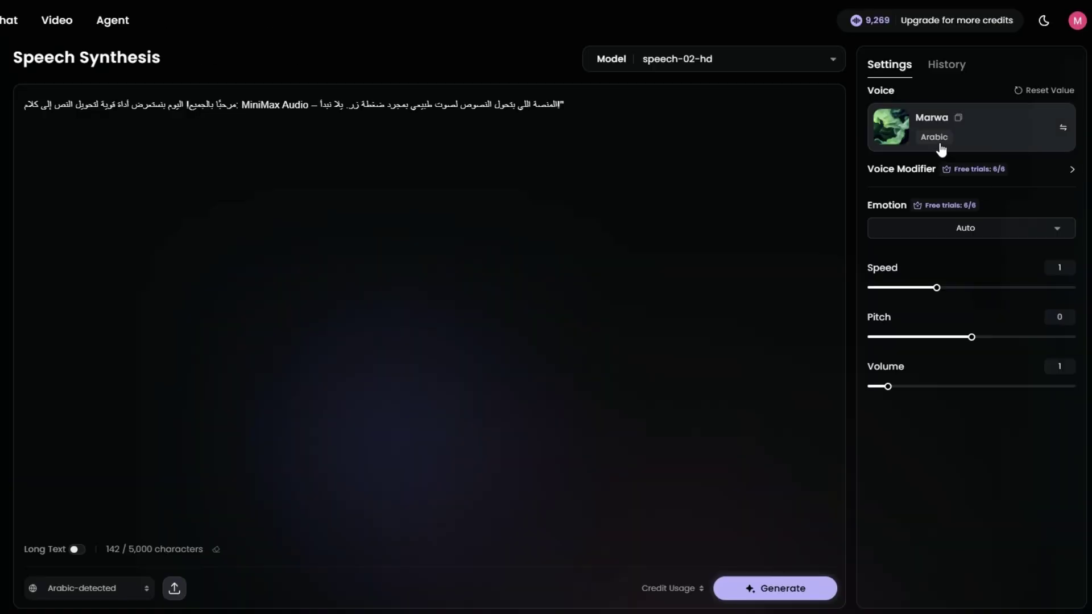
# Browse the Arabic voices among the personal voices and in the voice library, including the accent filter.
pyautogui.click(1060, 128)
pyautogui.click(255, 175)
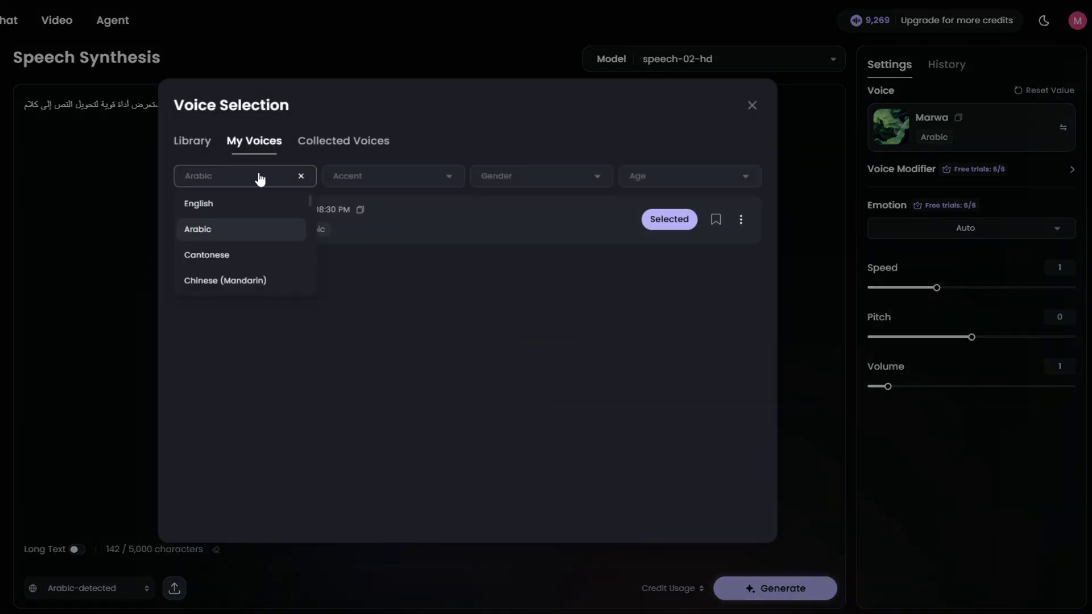
pyautogui.click(252, 231)
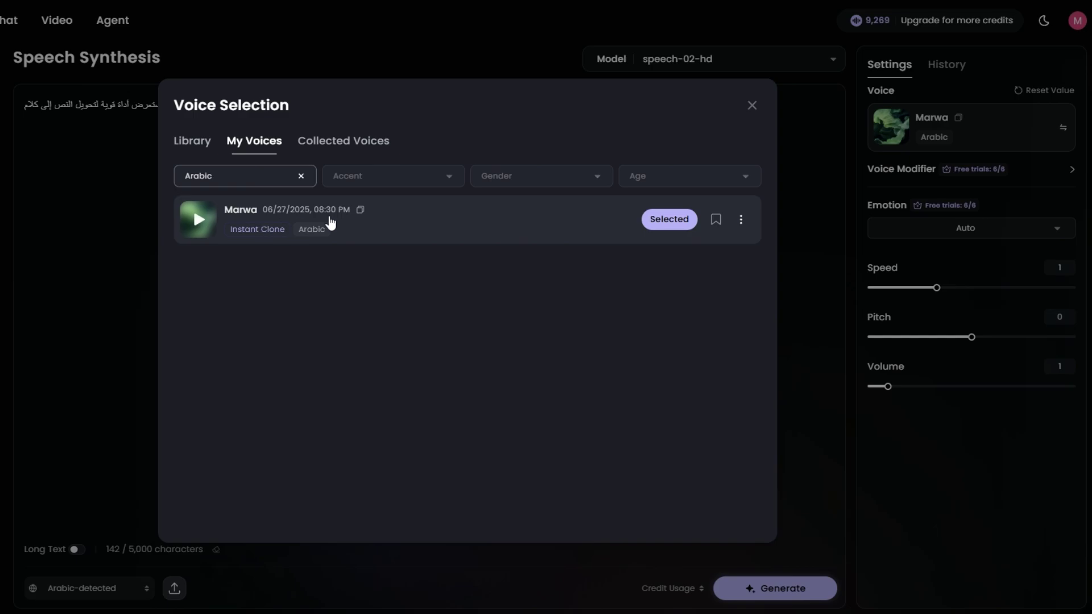
pyautogui.click(191, 143)
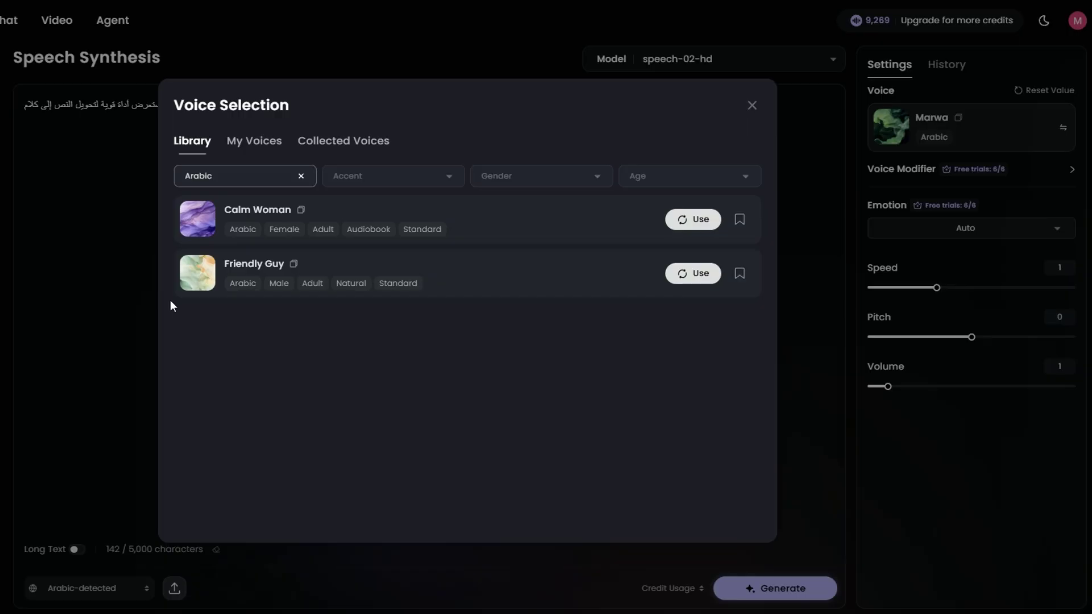
pyautogui.click(402, 186)
pyautogui.click(356, 359)
# Change the voice library's language filter to English and examine the accent, gender and age filter options.
pyautogui.click(301, 176)
pyautogui.click(292, 178)
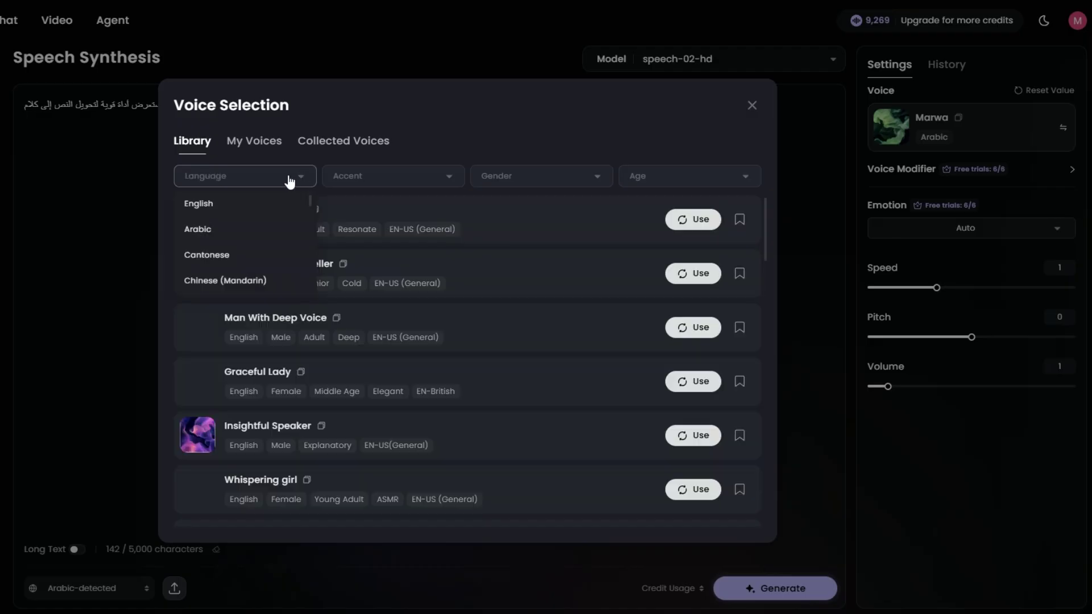
pyautogui.click(236, 219)
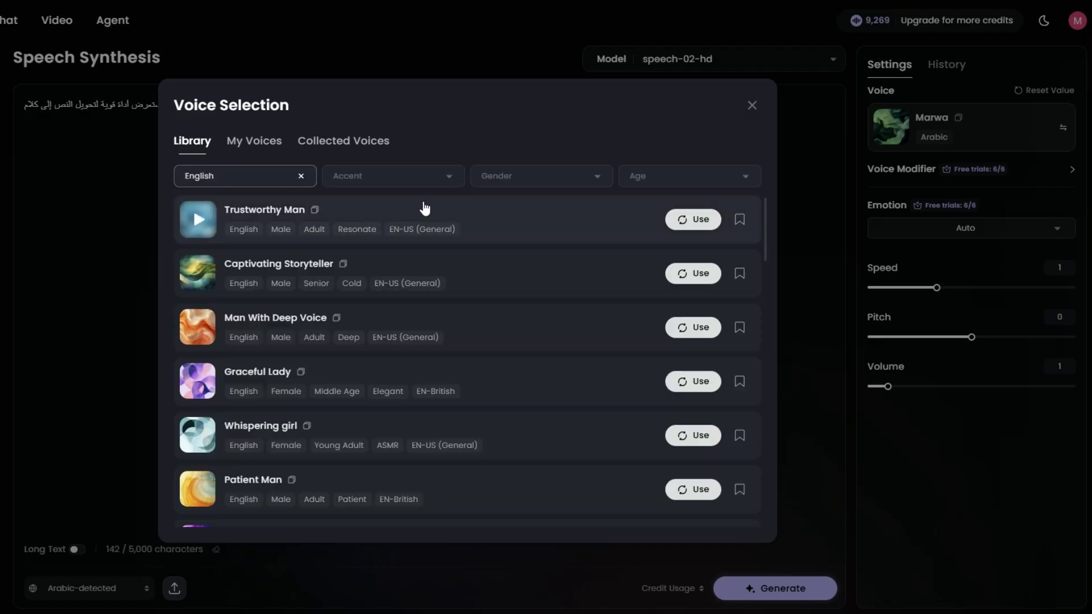
pyautogui.click(450, 178)
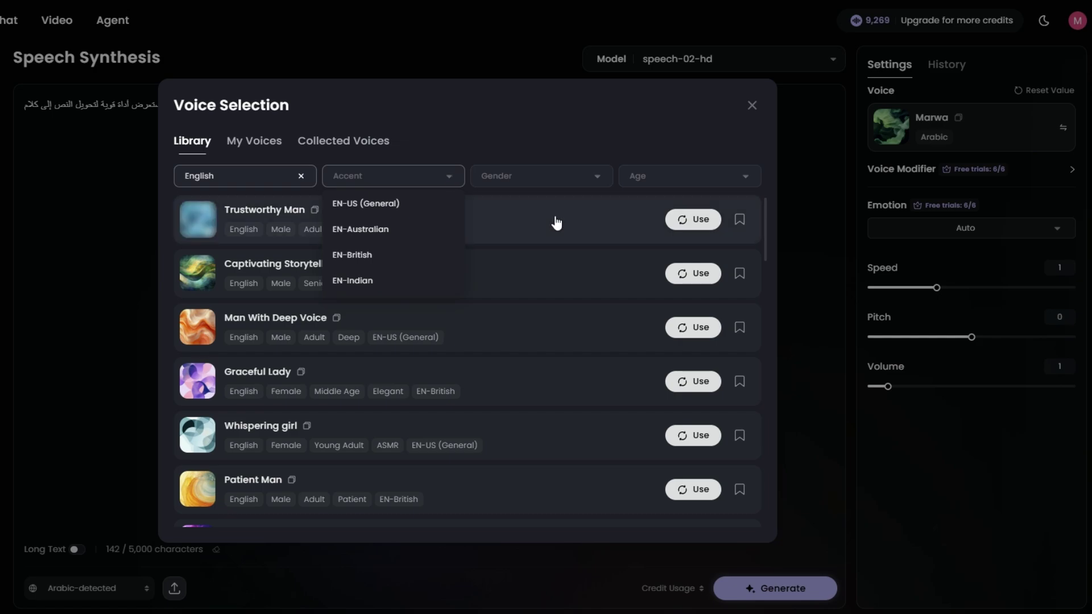
pyautogui.click(578, 177)
pyautogui.click(673, 180)
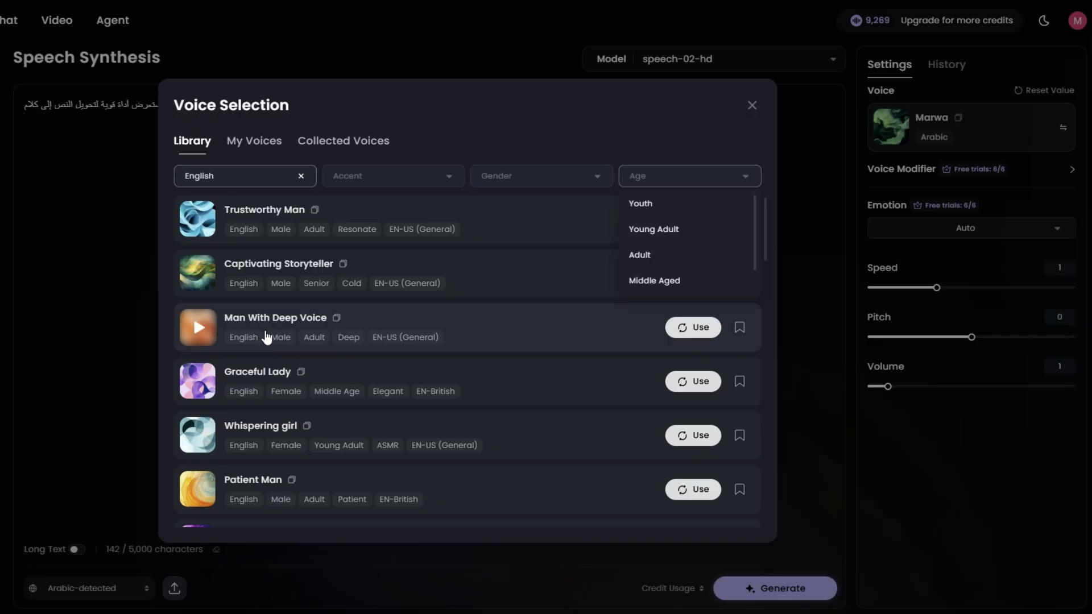
pyautogui.click(429, 62)
pyautogui.click(1009, 144)
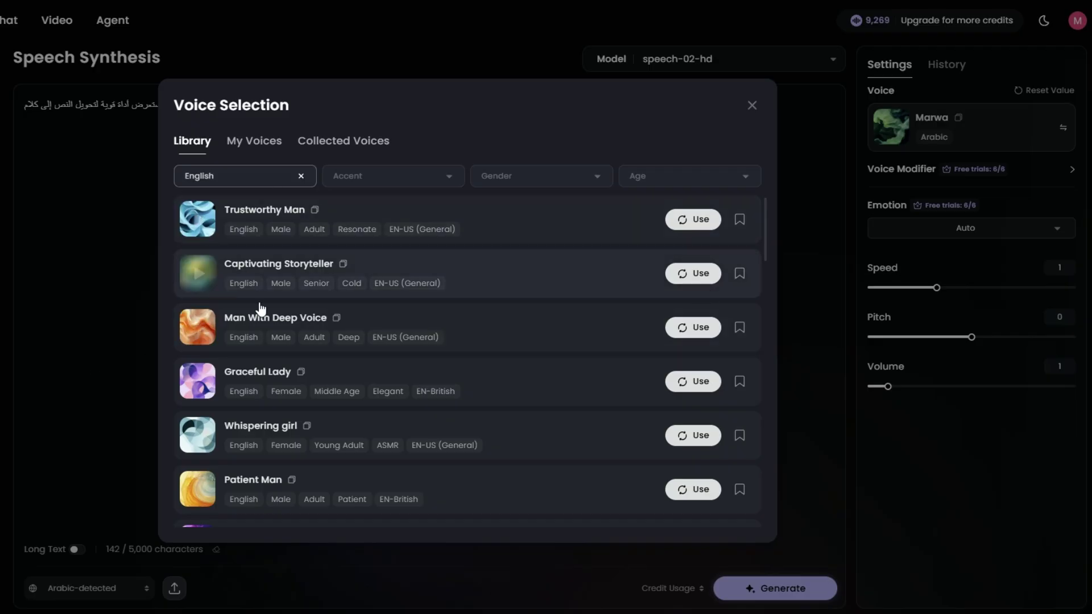
# Use the Captivating Storyteller voice and generate speech from the Arabic paragraph.
pyautogui.click(267, 276)
pyautogui.click(701, 275)
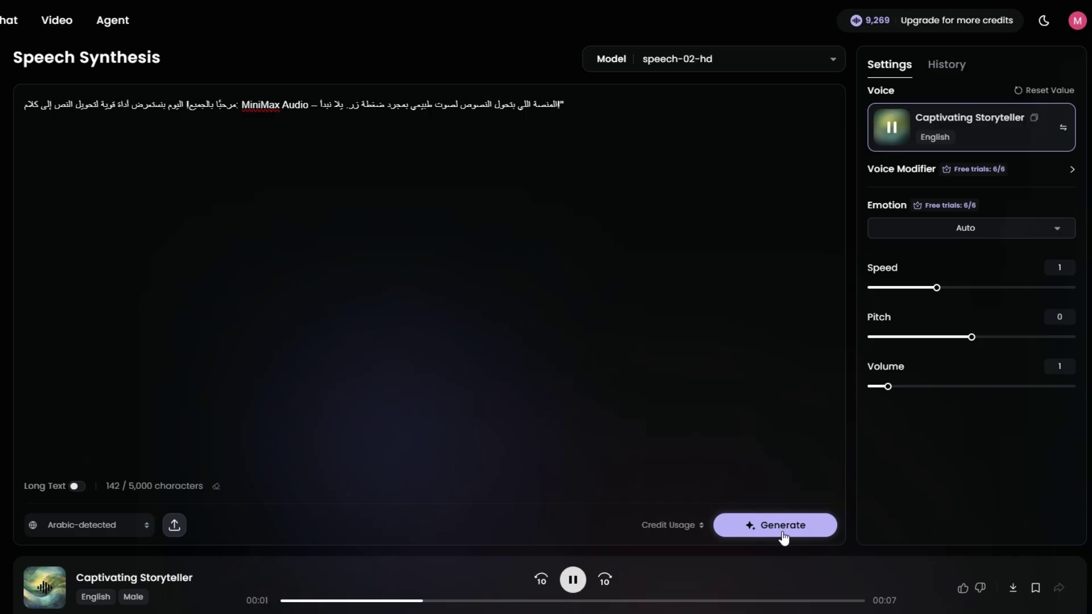
pyautogui.click(812, 528)
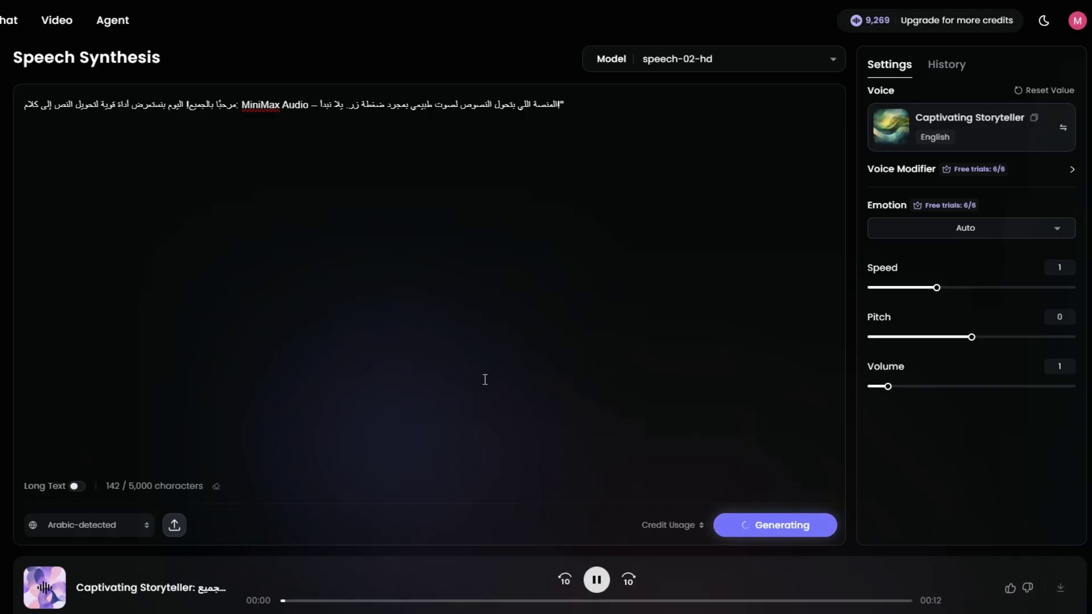
# Play back the generated Captivating Storyteller audio, listening to different parts of it.
pyautogui.click(690, 601)
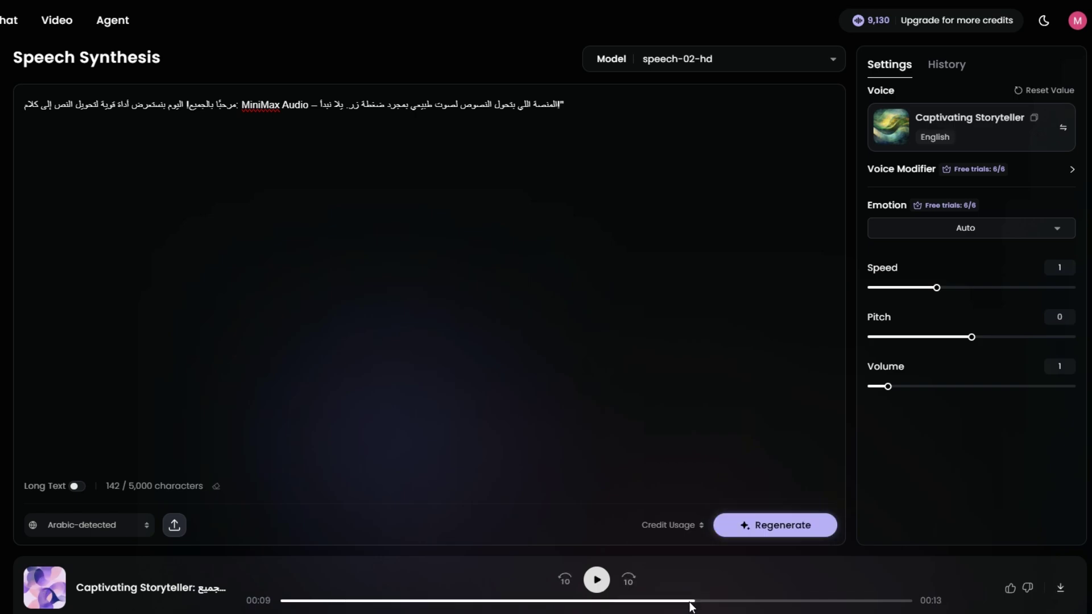
pyautogui.click(596, 586)
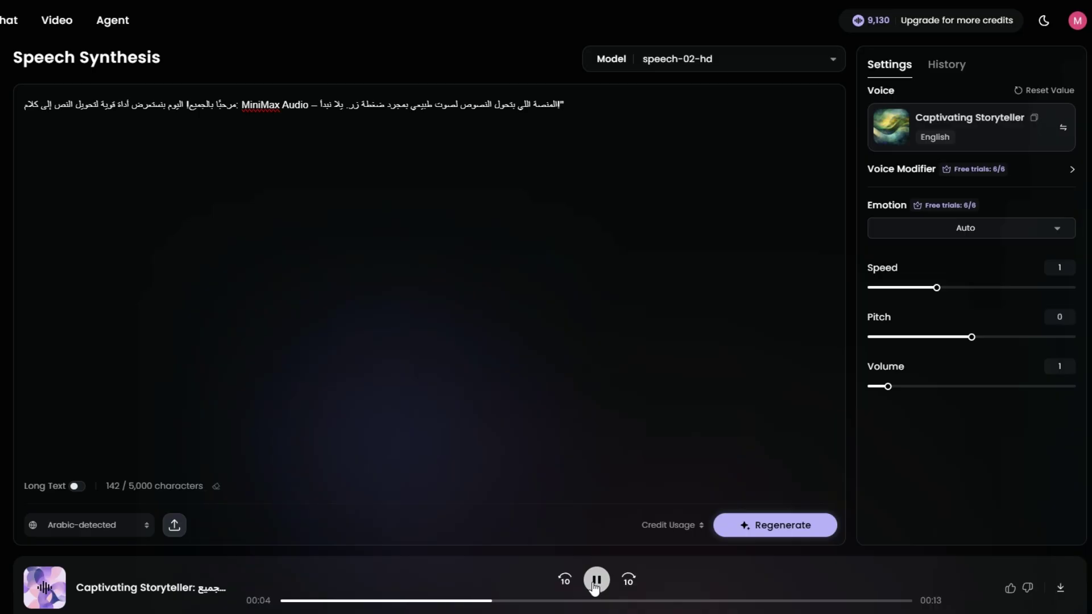
pyautogui.click(596, 586)
pyautogui.click(595, 584)
pyautogui.click(597, 585)
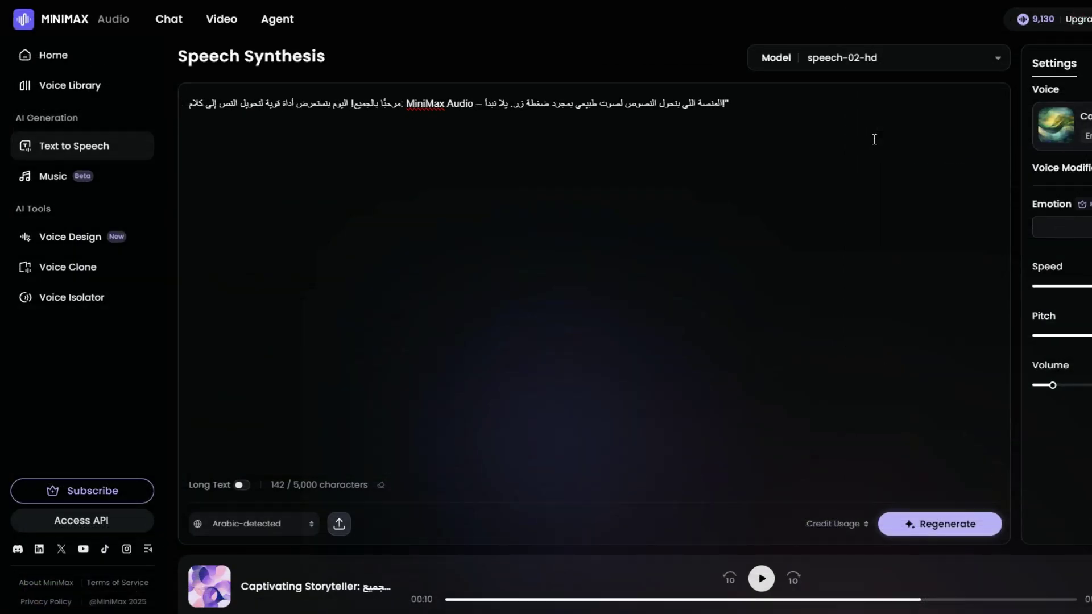
# Look at the Music Creation page and the Voice Design page.
pyautogui.click(46, 189)
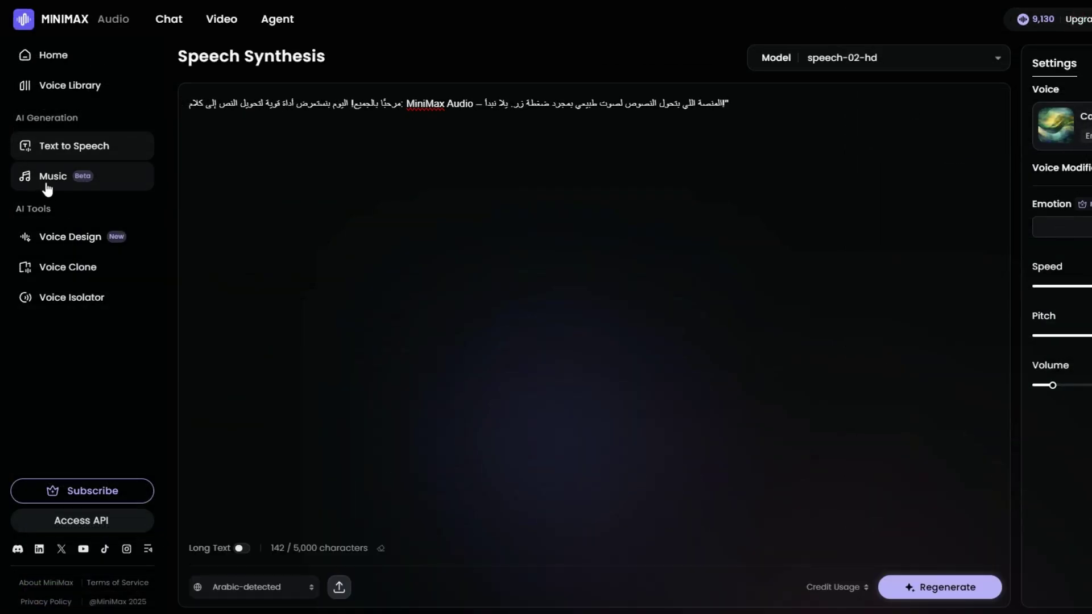
pyautogui.click(252, 167)
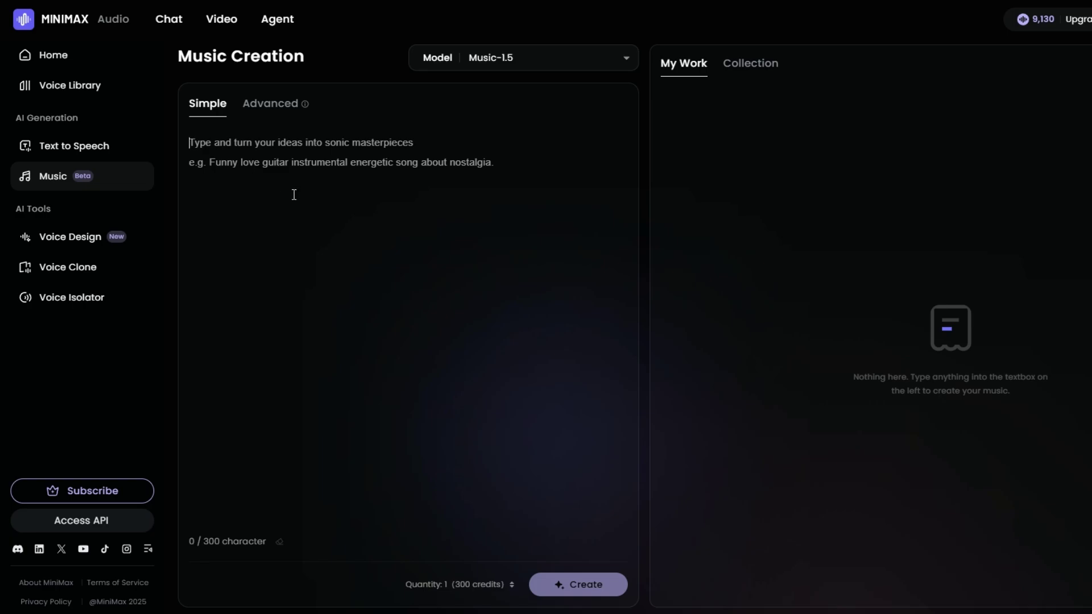
pyautogui.click(92, 245)
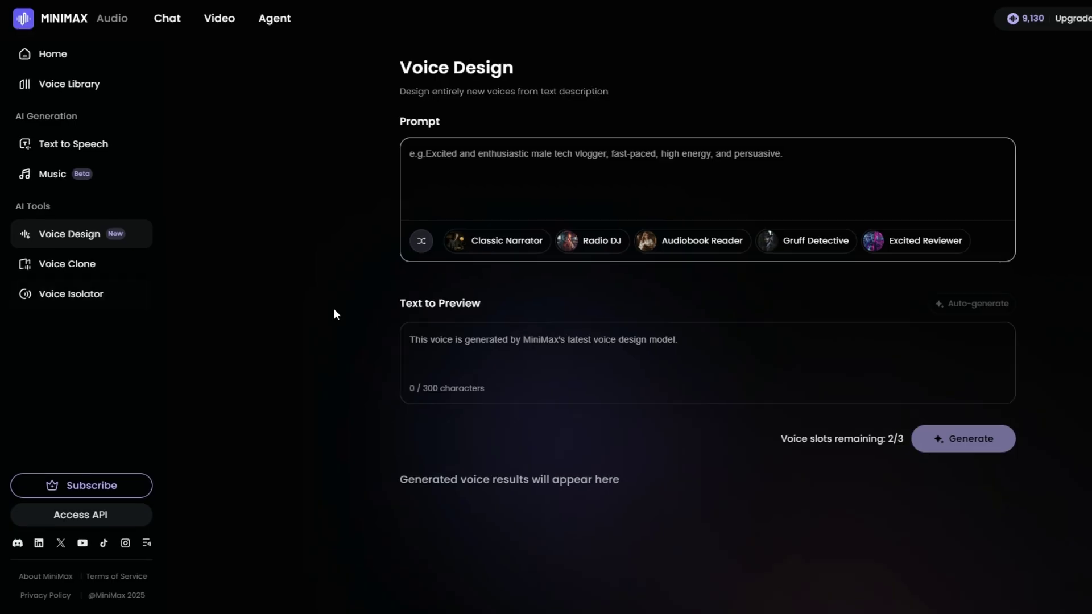
# In Voice Clone, upload Clone 1.m4a, Clone 2.m4a and Clone 3.m4a as samples and enable background noise removal.
pyautogui.click(80, 271)
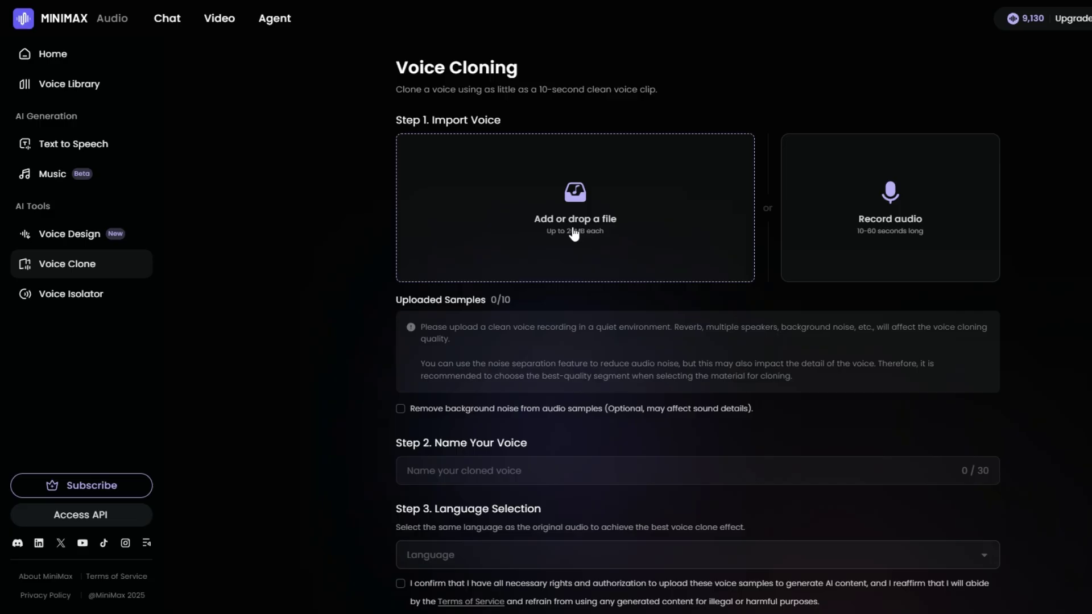
pyautogui.scroll(-2, 622, 256)
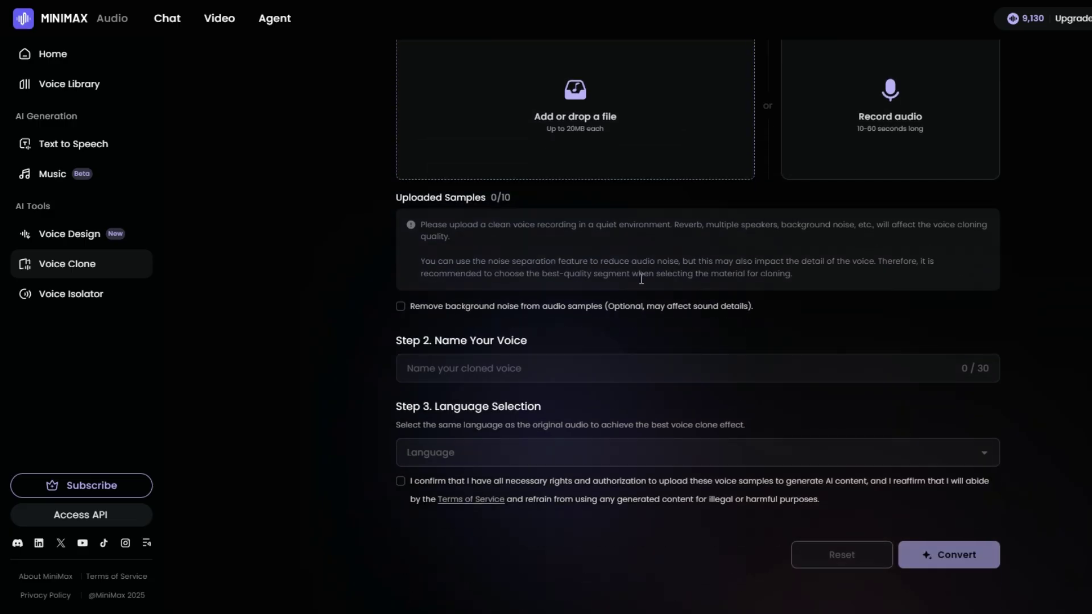
pyautogui.scroll(1, 625, 392)
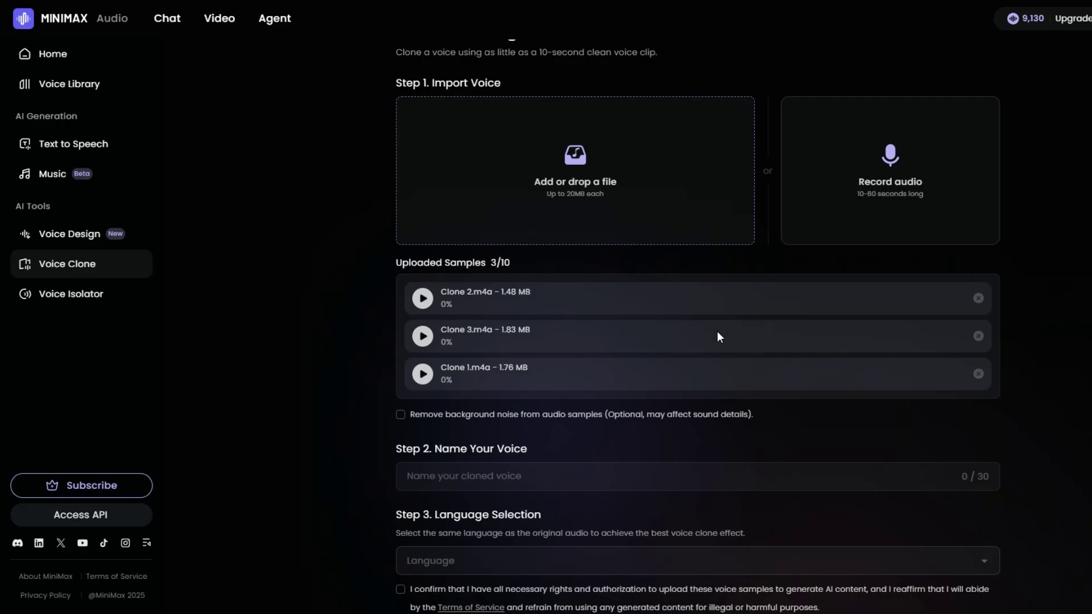
pyautogui.scroll(-2, 756, 367)
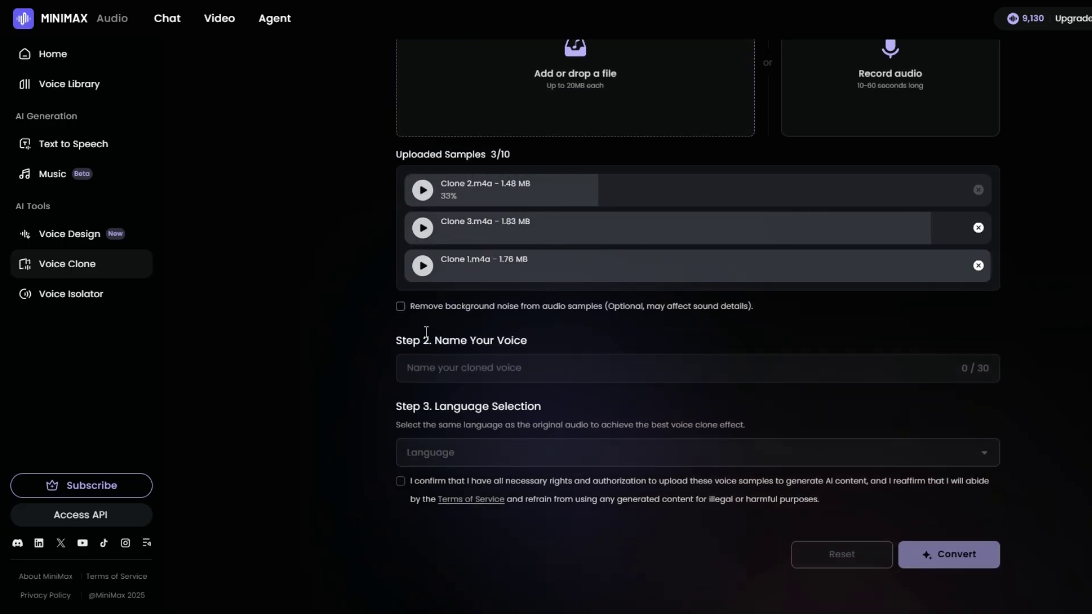
pyautogui.click(401, 307)
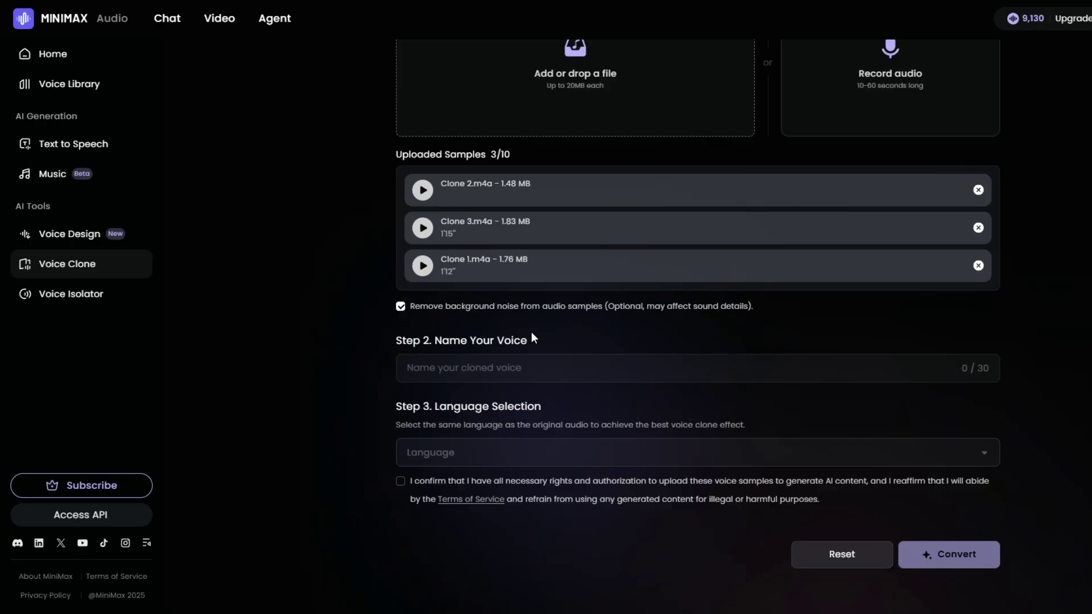
# Enter the cloned voice's name and set its language to Arabic.
pyautogui.click(481, 362)
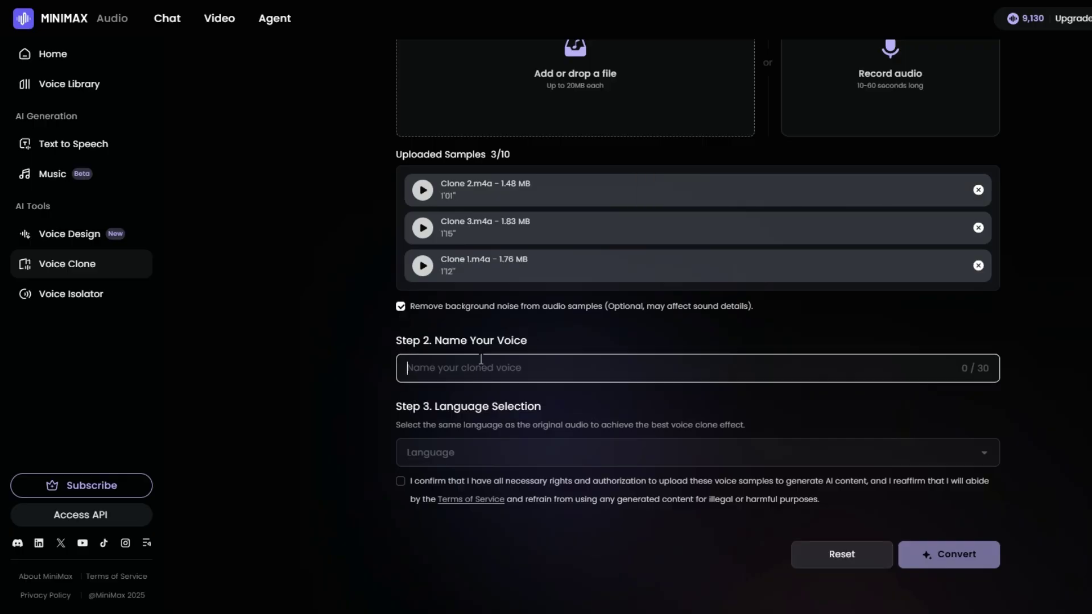
pyautogui.write('Marwa')
pyautogui.click(631, 467)
pyautogui.click(474, 515)
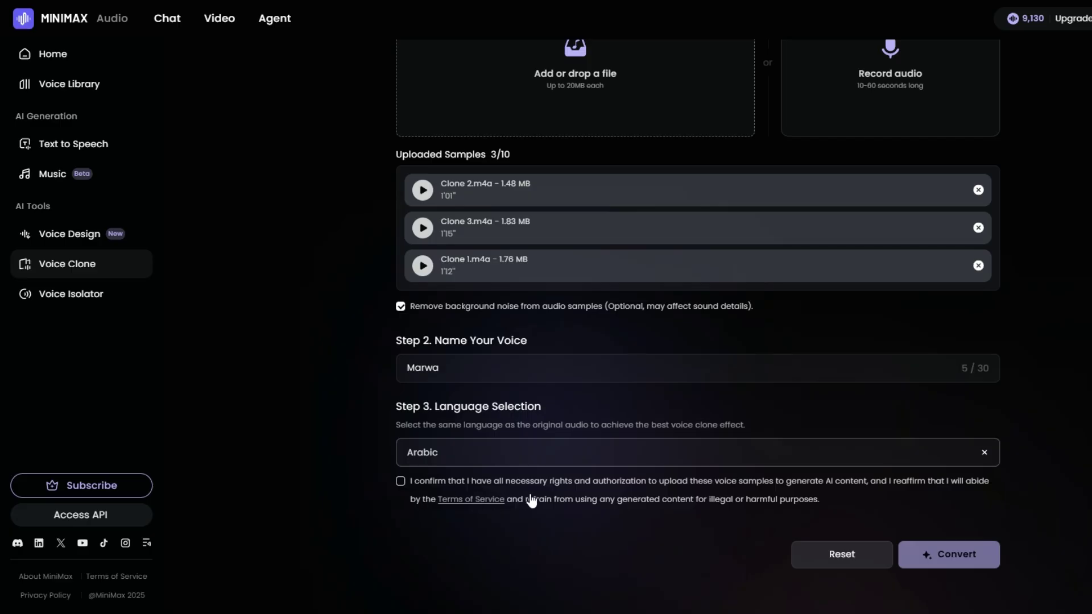
# Review the voice cloning form, then return to Text to Speech and discard the cloning entries.
pyautogui.scroll(3, 626, 369)
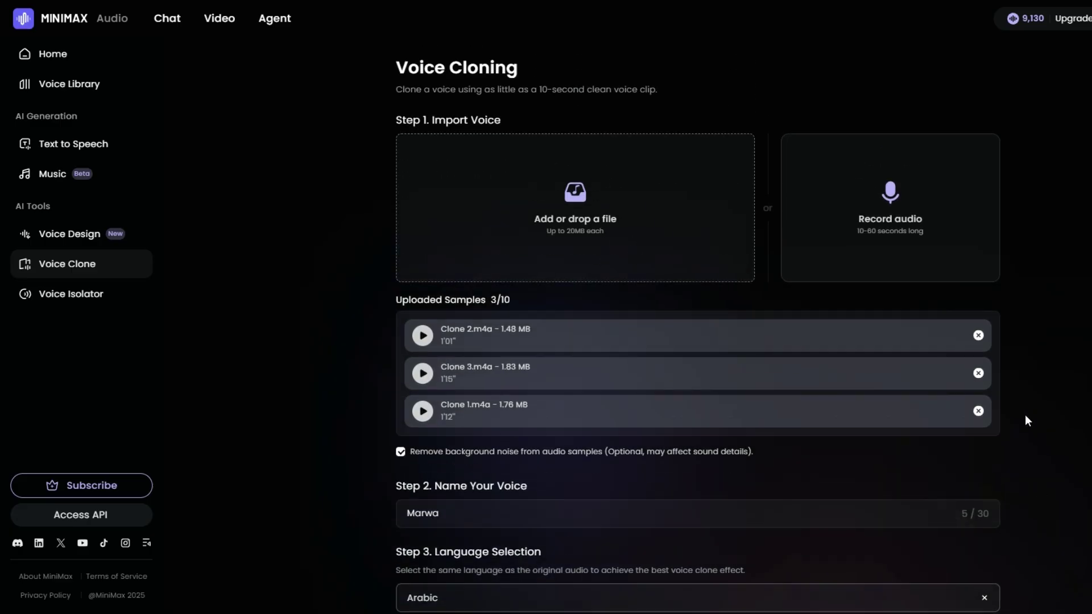
pyautogui.scroll(-3, 1024, 415)
pyautogui.scroll(3, 342, 412)
pyautogui.click(64, 144)
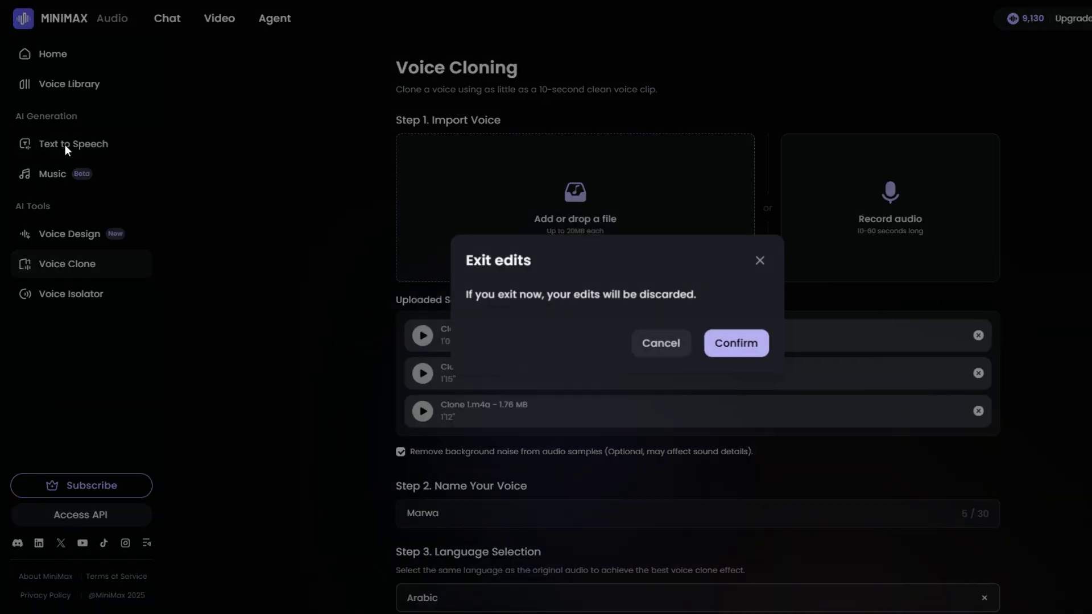
pyautogui.click(737, 358)
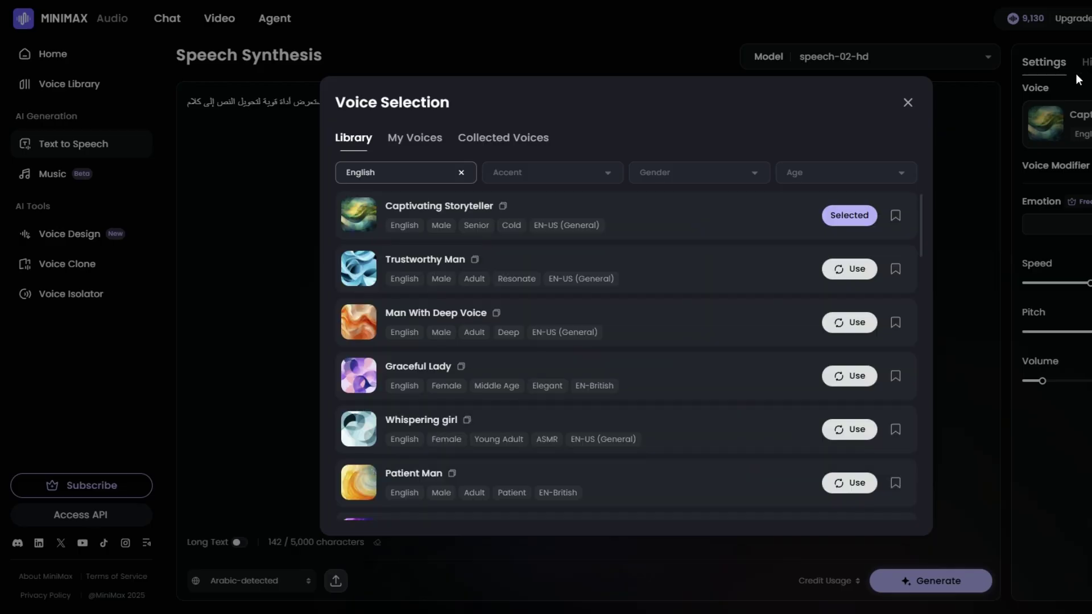
# Check the personal voices with the English language filter cleared, then close the voice selection.
pyautogui.click(415, 139)
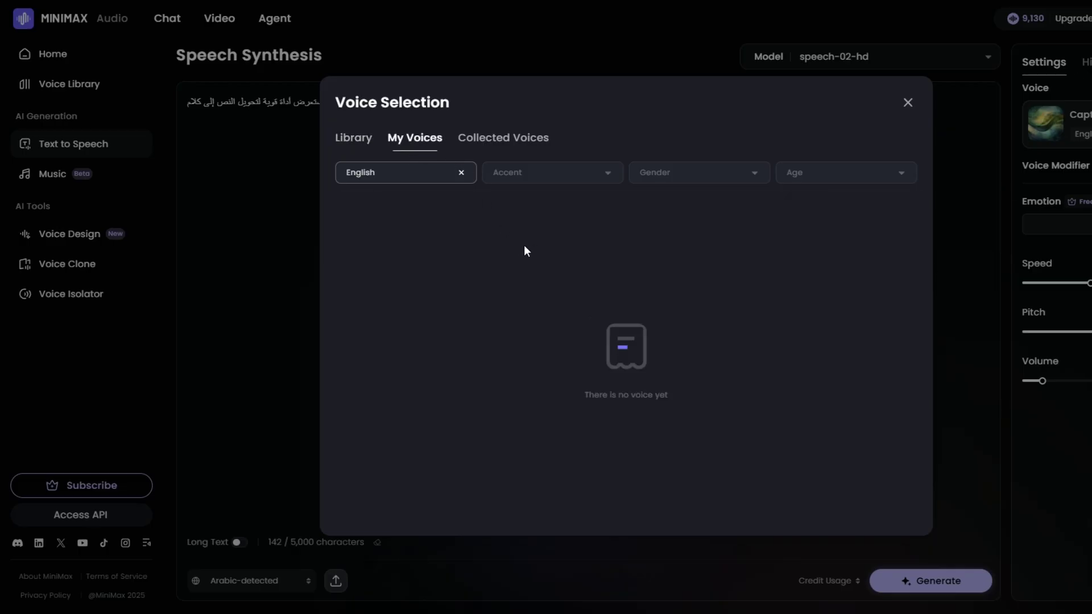
pyautogui.click(461, 172)
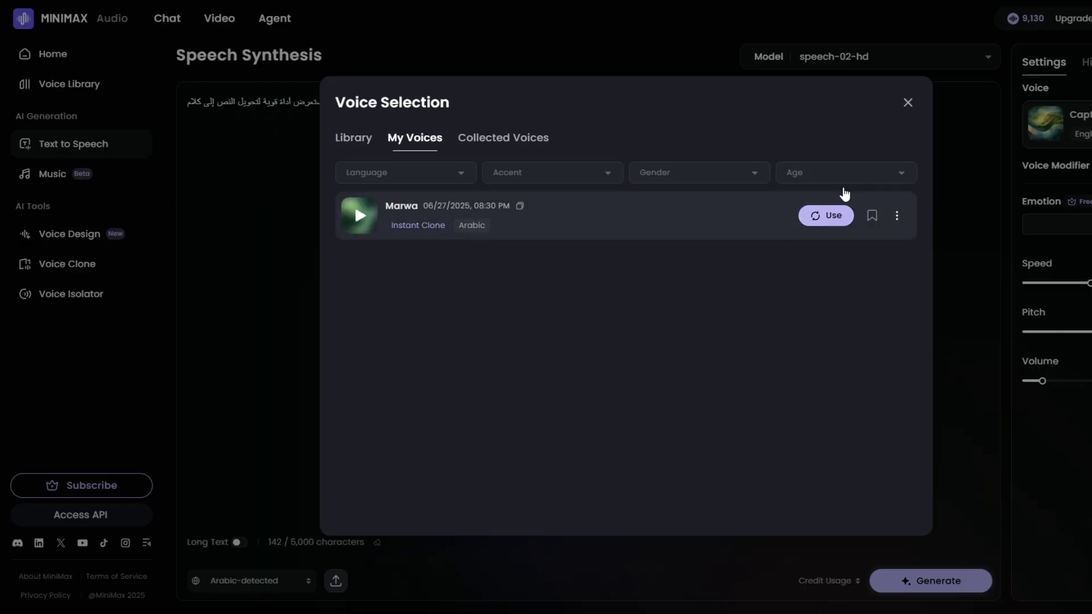
pyautogui.click(908, 104)
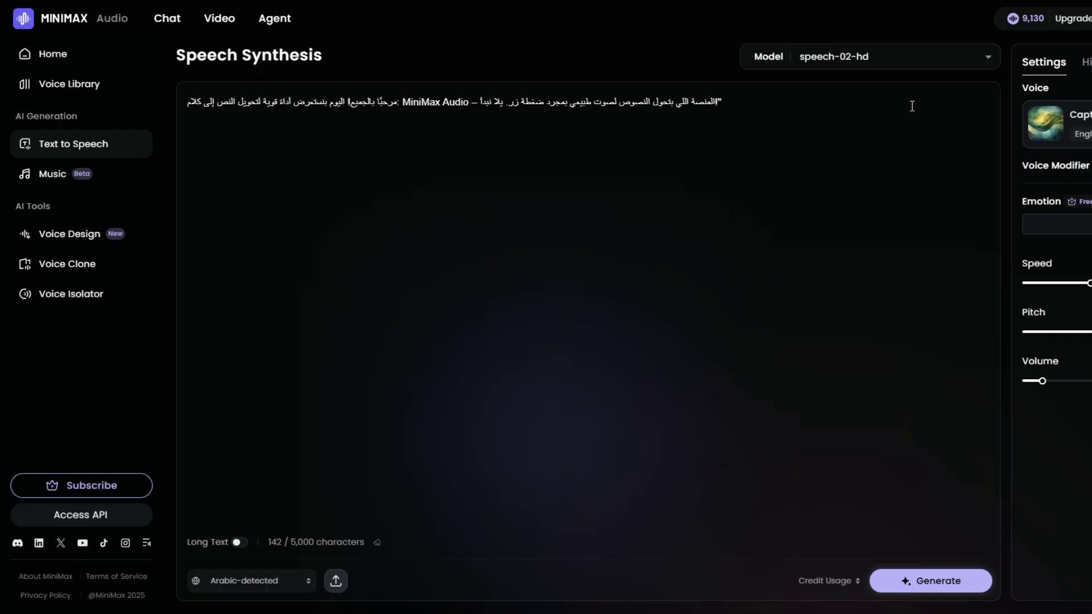
# Open the Voice Isolator page.
pyautogui.click(94, 295)
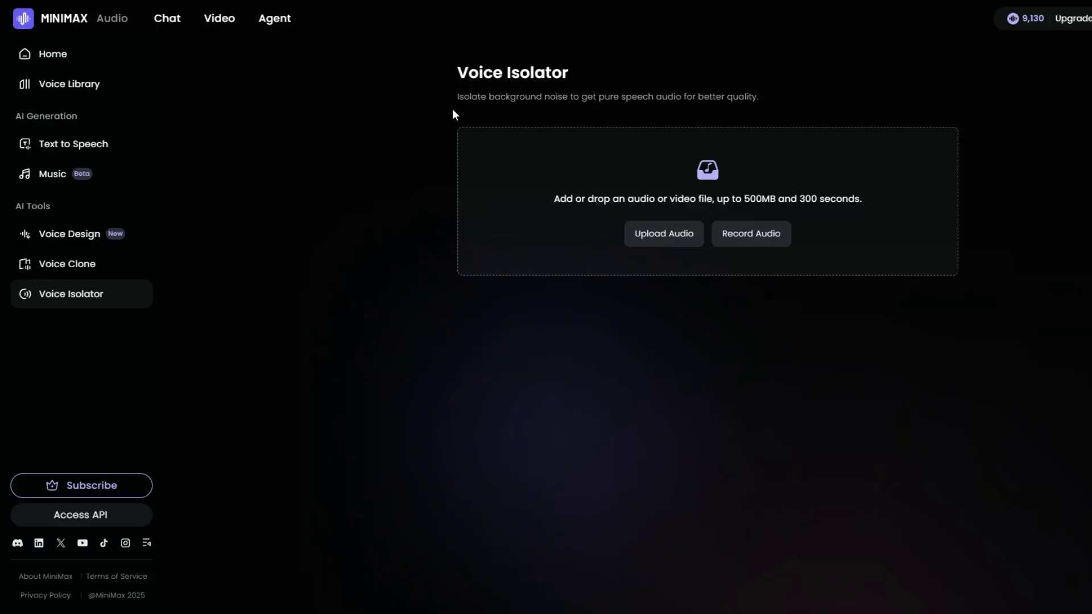
# Open the Music Creation page and check the available music models, keeping Music-1.5.
pyautogui.click(762, 250)
pyautogui.click(54, 184)
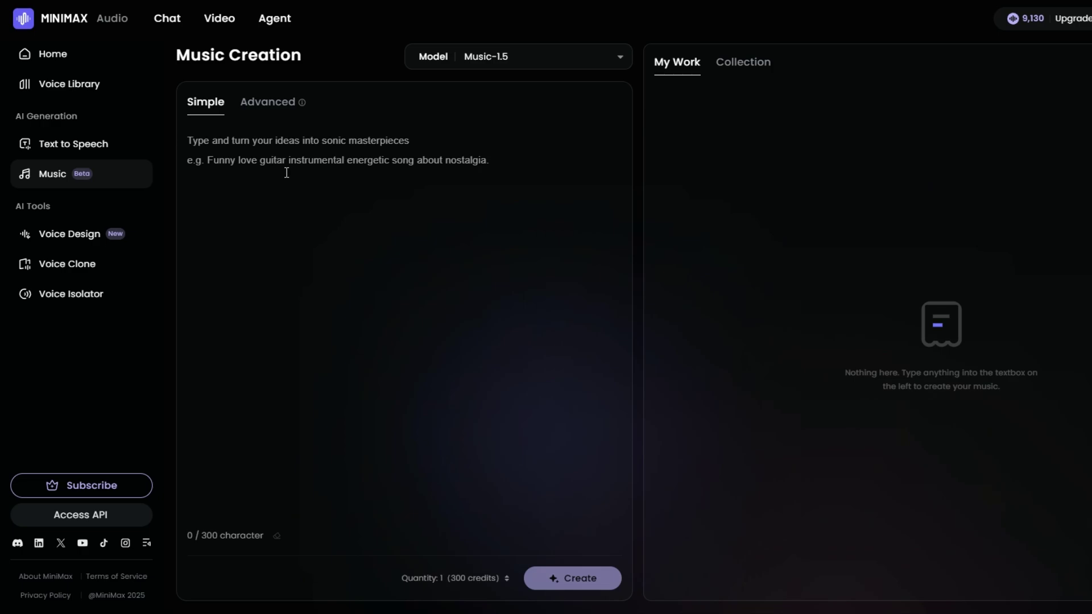
pyautogui.click(619, 59)
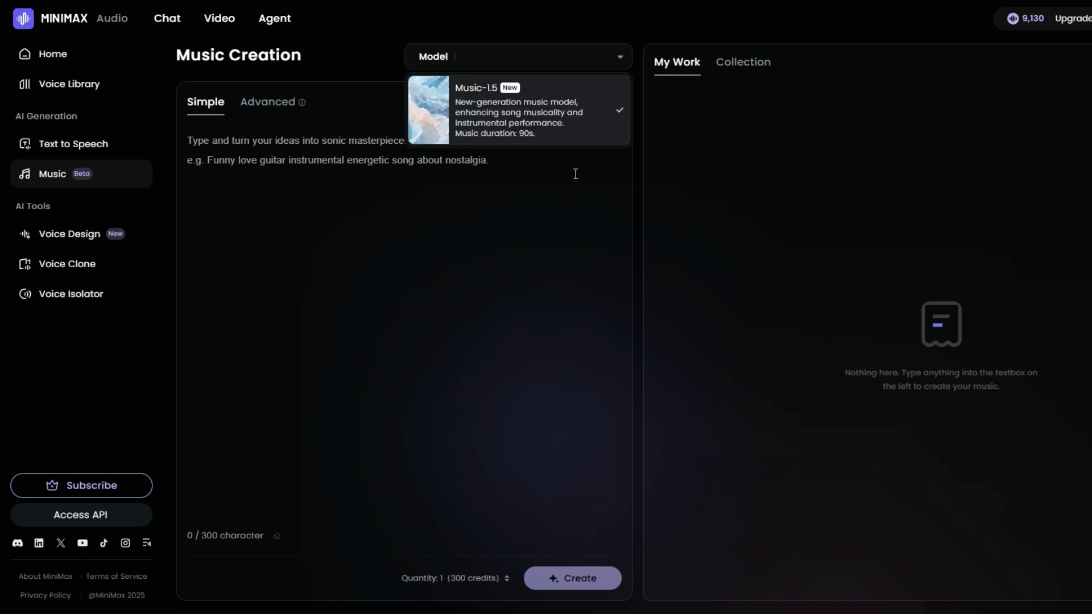
pyautogui.click(597, 130)
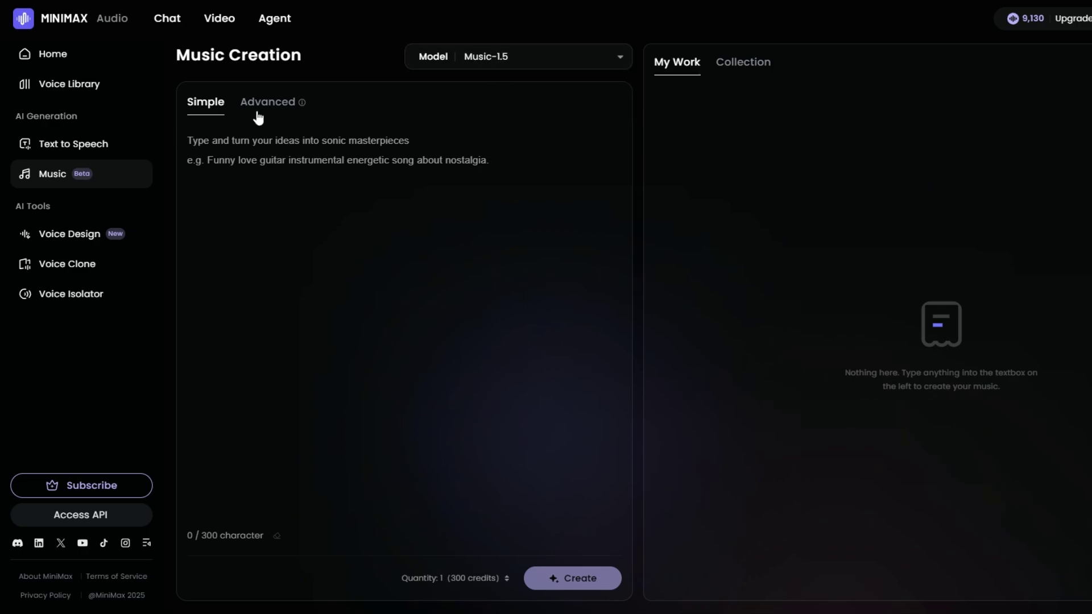
# Go back through Text to Speech to the Home page and review the available speech models.
pyautogui.click(85, 147)
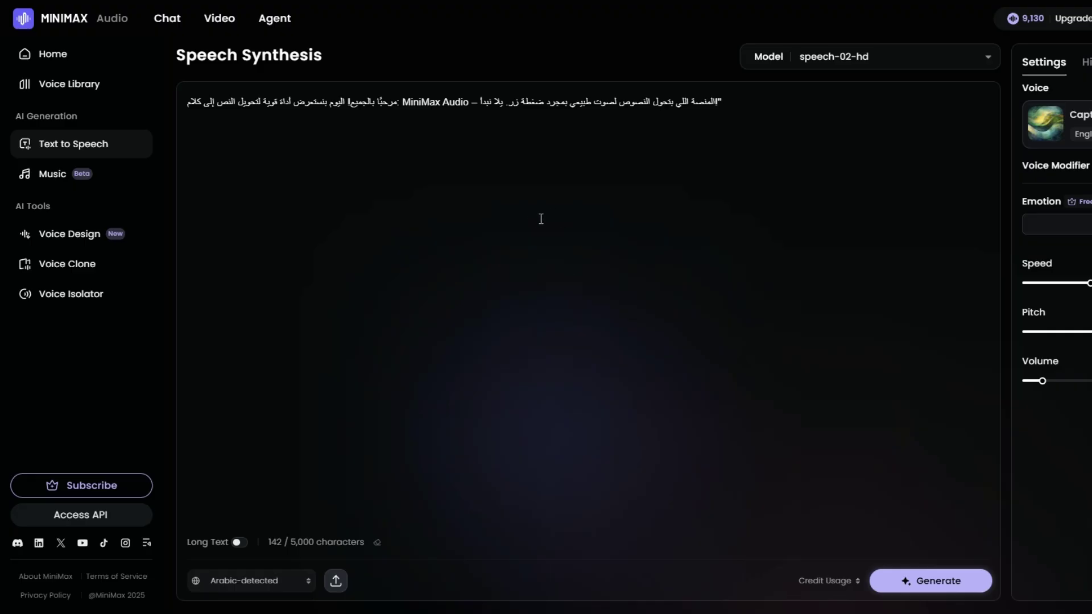
pyautogui.click(52, 53)
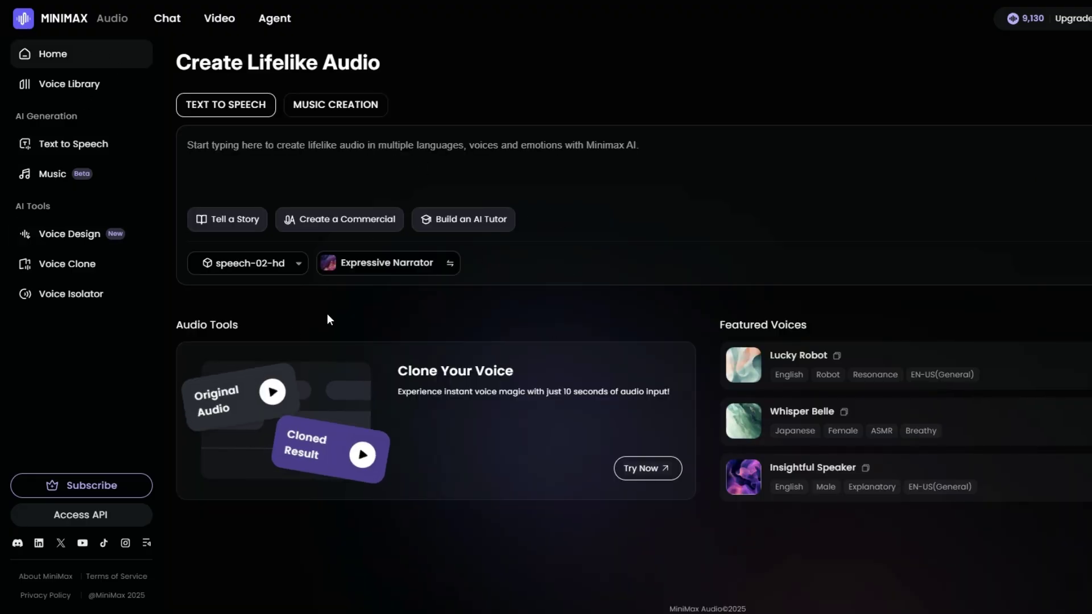
pyautogui.click(298, 263)
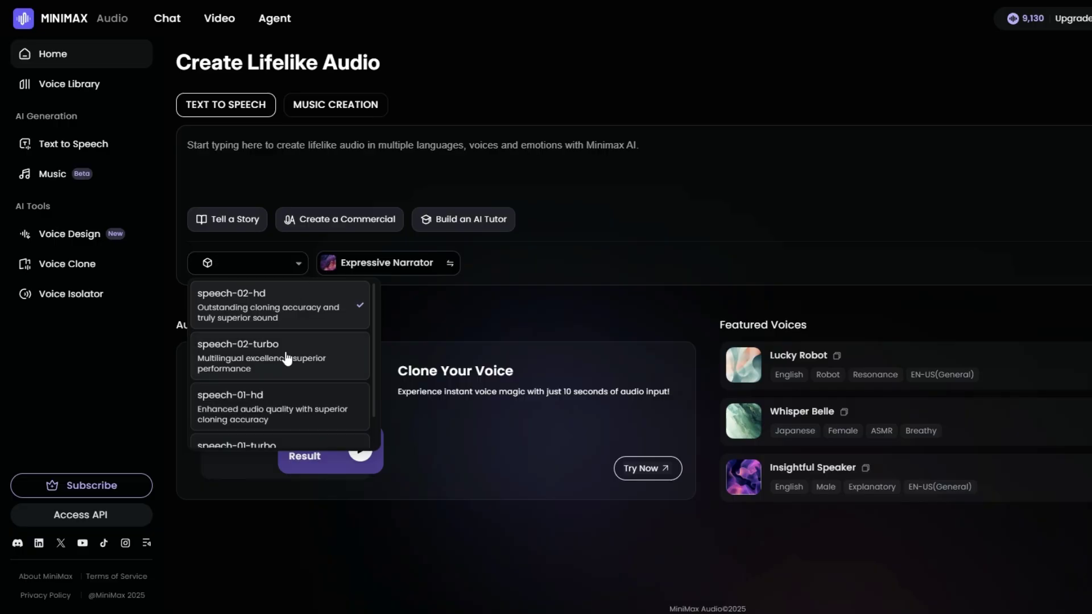
pyautogui.scroll(-2, 249, 407)
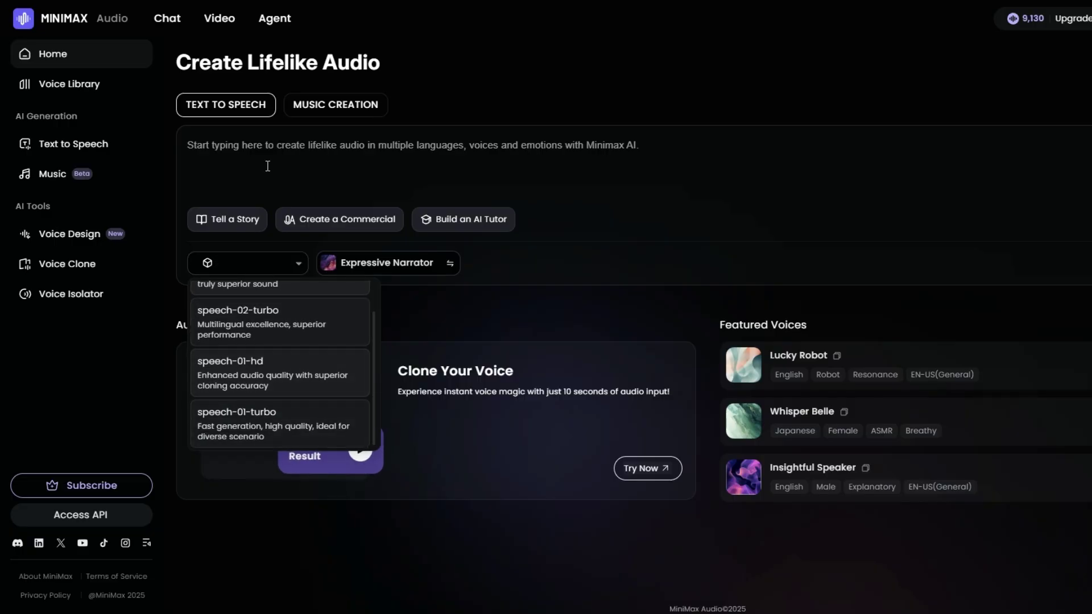
pyautogui.click(319, 184)
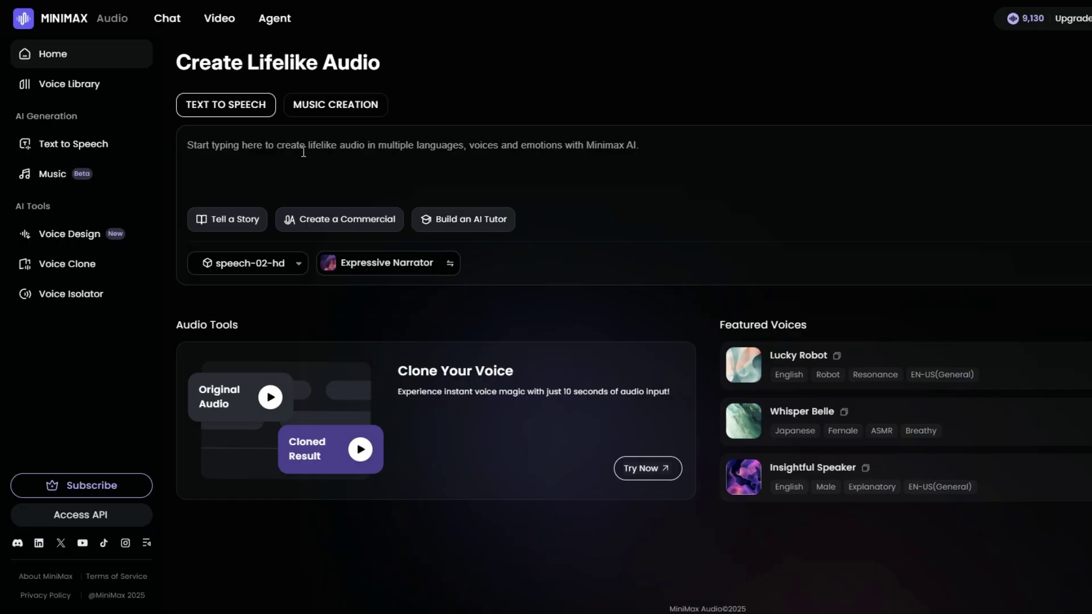
# Enter a two-paragraph Arabic text introducing MiniMax Audio with its 300 voices and 32 languages, and choose the speech-02-hd model.
pyautogui.write('"مرحبًا بالجميع! في هذا الفيديو، سنتعرف على أداة مذهلة لتحويل النصوص إلى صوت بشري طبيعي: إنها MiniMax Audio – منصة تعتمد على الذكاء الاصطناعي لتمنحك نتائج صوتية واقعية بكبسة زر واحدة. دعونا نبدأ!"  • "MiniMax Audio هي خدمة متقدمة تعتمد على تقنيات الذكاء الاصطناعي لتوليد صوت يشبه صوت الإنسان بشكل مدهش. تدعم المنصة أكثر من 300 صوت مختلف و32 لغة، وتتميّز بواجهة استخدام سهلة وسلاسة في الأداء."')
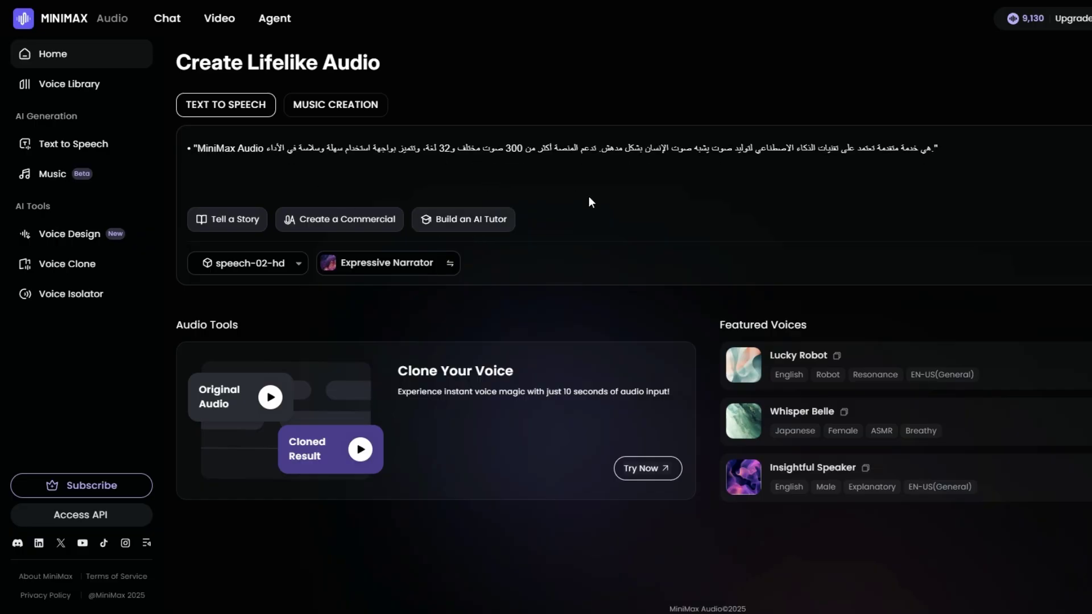
pyautogui.click(276, 263)
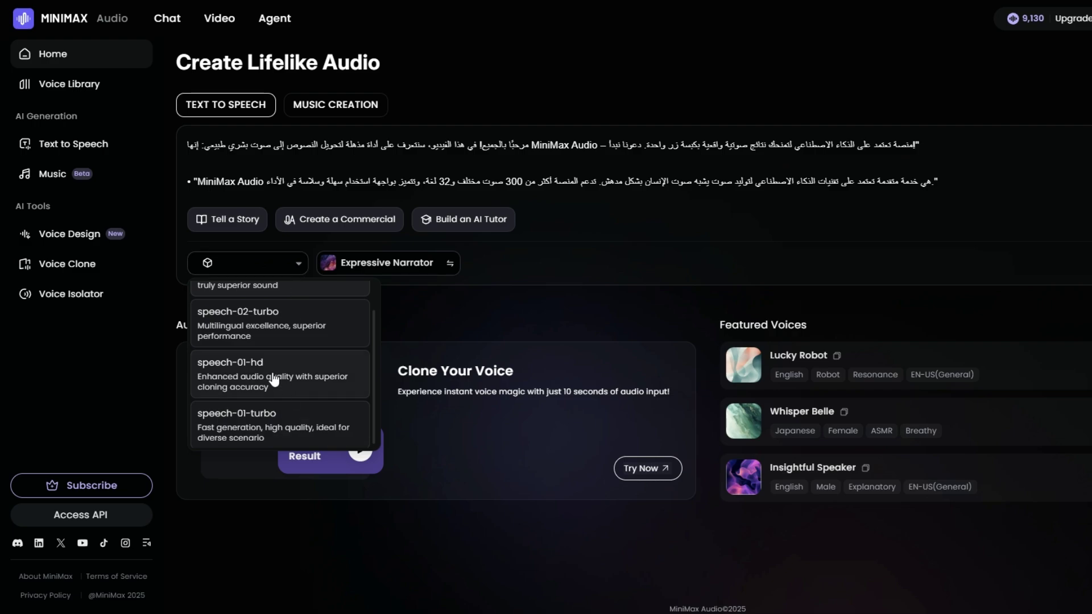
pyautogui.scroll(-1, 327, 420)
pyautogui.scroll(2, 326, 420)
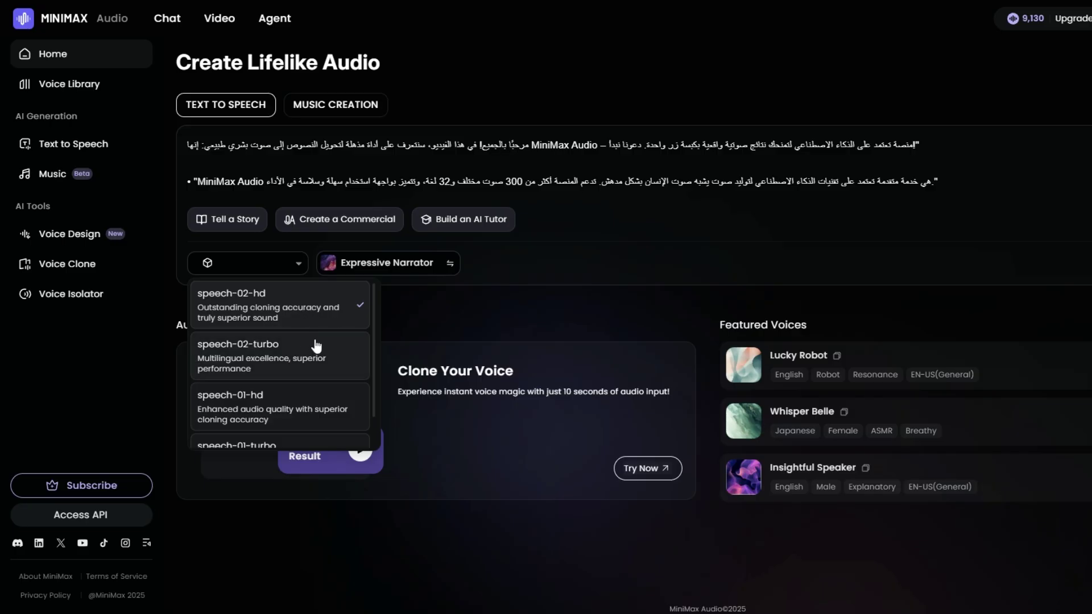
pyautogui.click(333, 305)
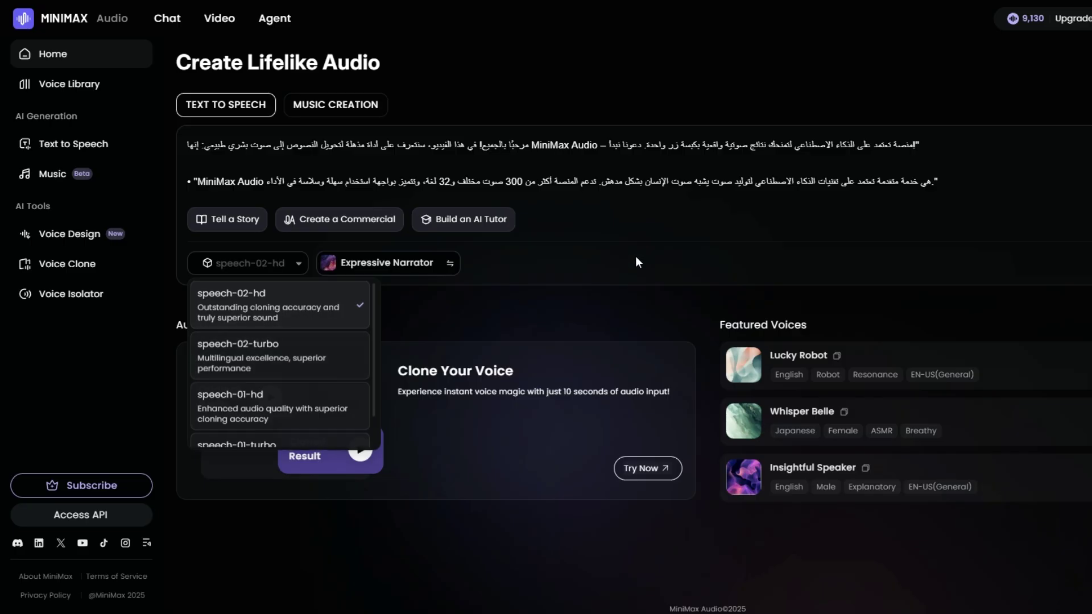
# Assign the Arabic instant-clone voice from the personal voices and generate the speech with speech-02-hd.
pyautogui.click(440, 261)
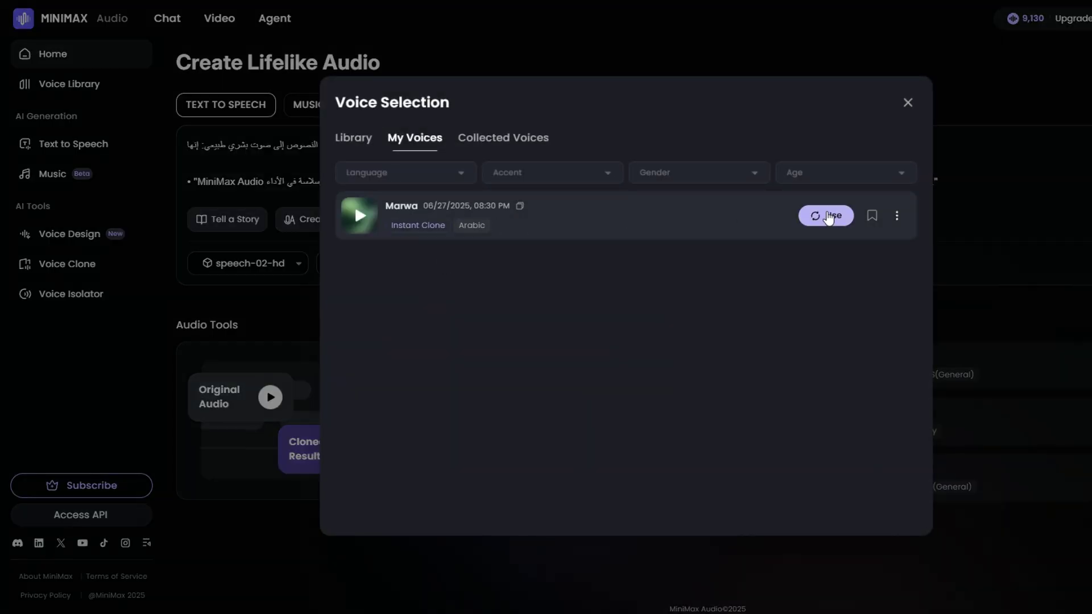
pyautogui.click(828, 216)
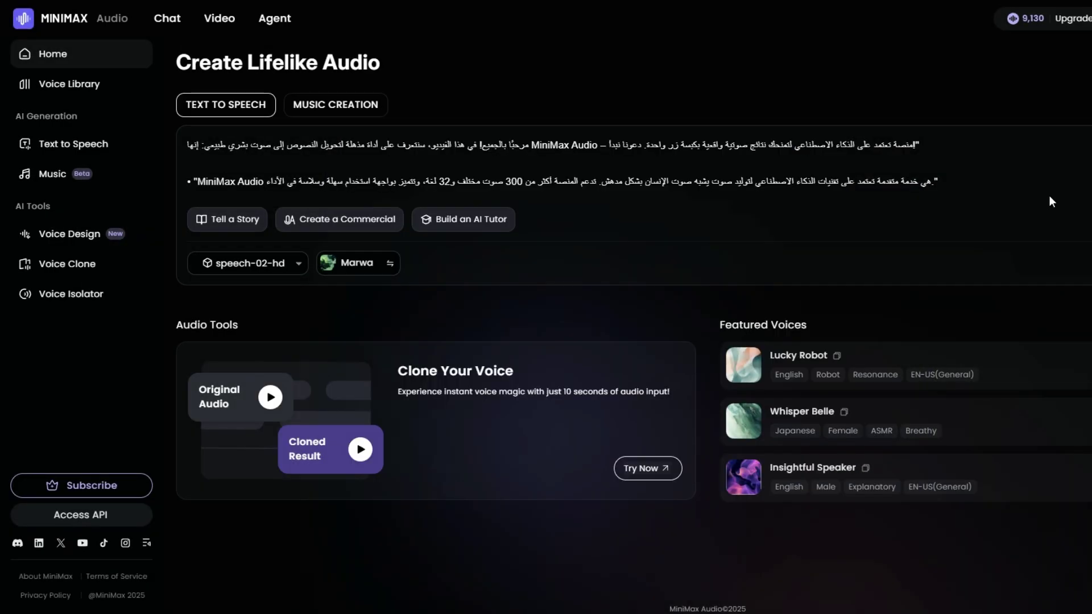
pyautogui.click(257, 274)
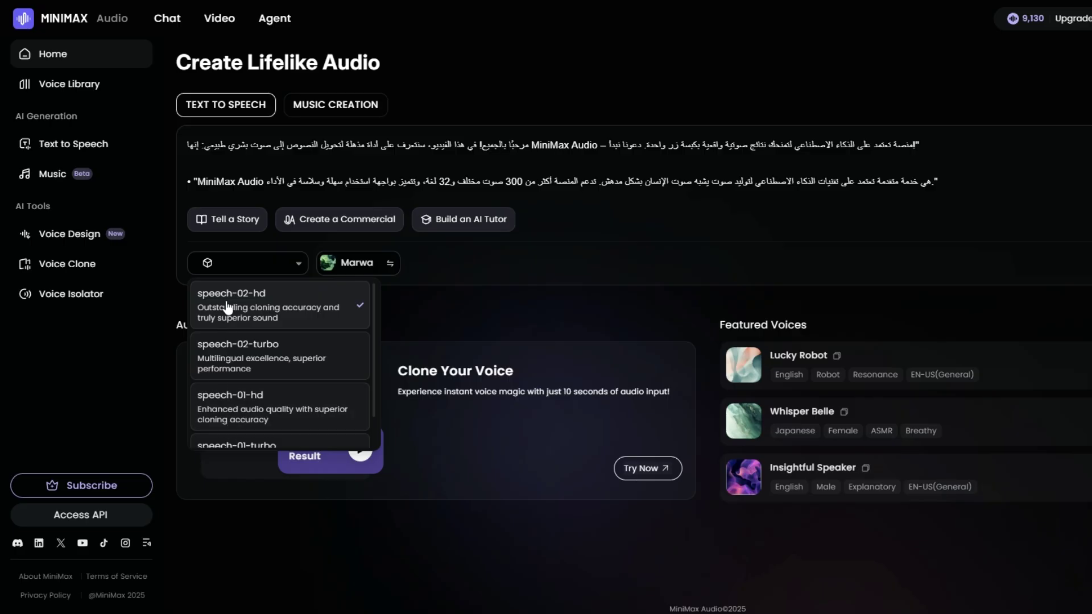
pyautogui.click(503, 313)
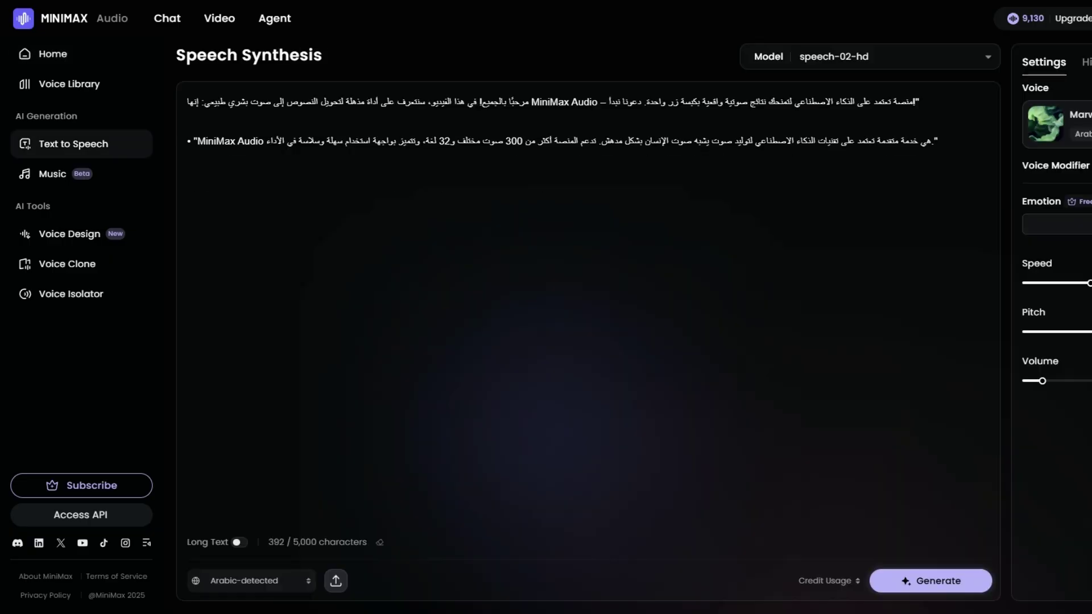
pyautogui.click(945, 586)
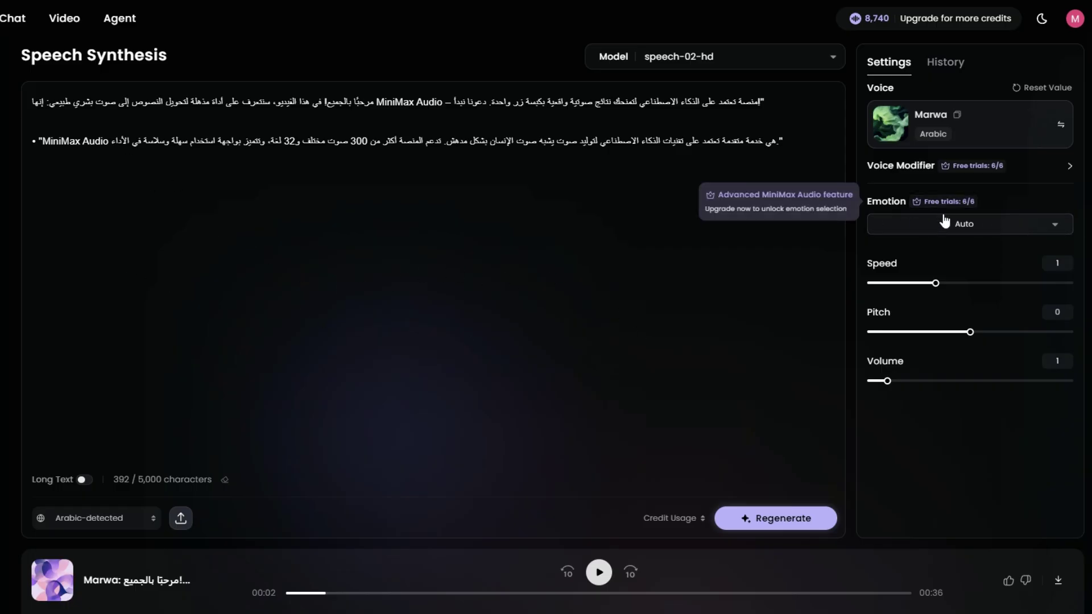
# Look through the emotion options for the voice and set the emotion to Happy.
pyautogui.click(1025, 229)
pyautogui.scroll(-3, 931, 309)
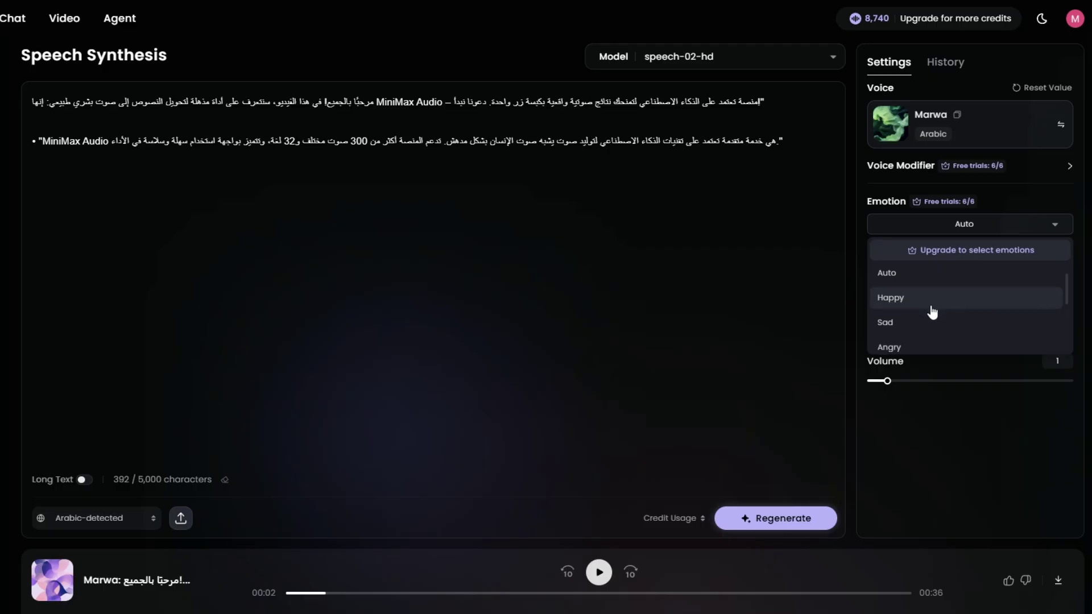
pyautogui.scroll(-2, 929, 344)
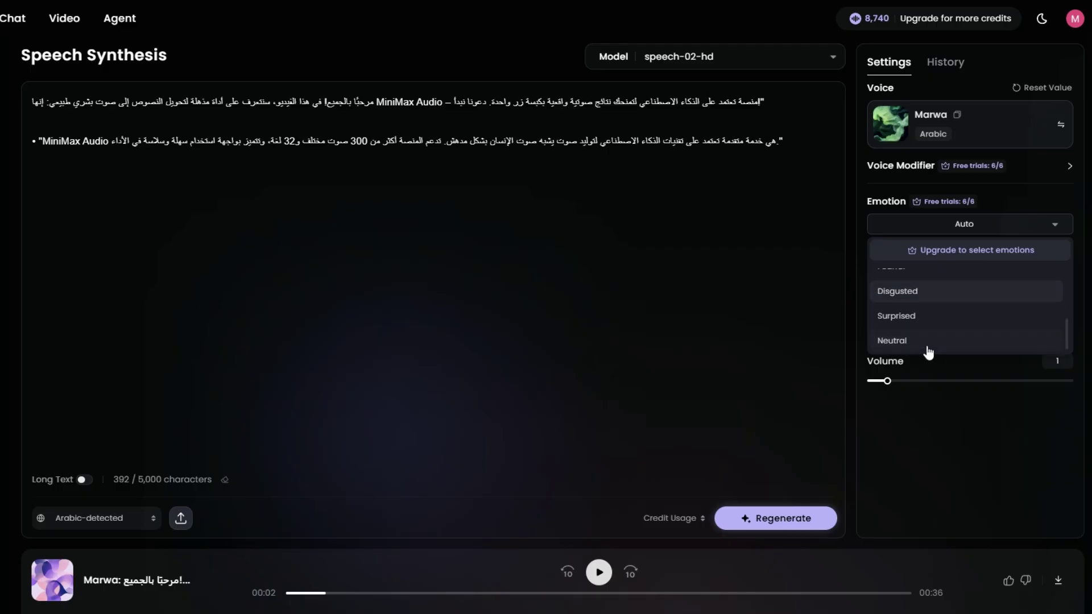
pyautogui.scroll(3, 895, 346)
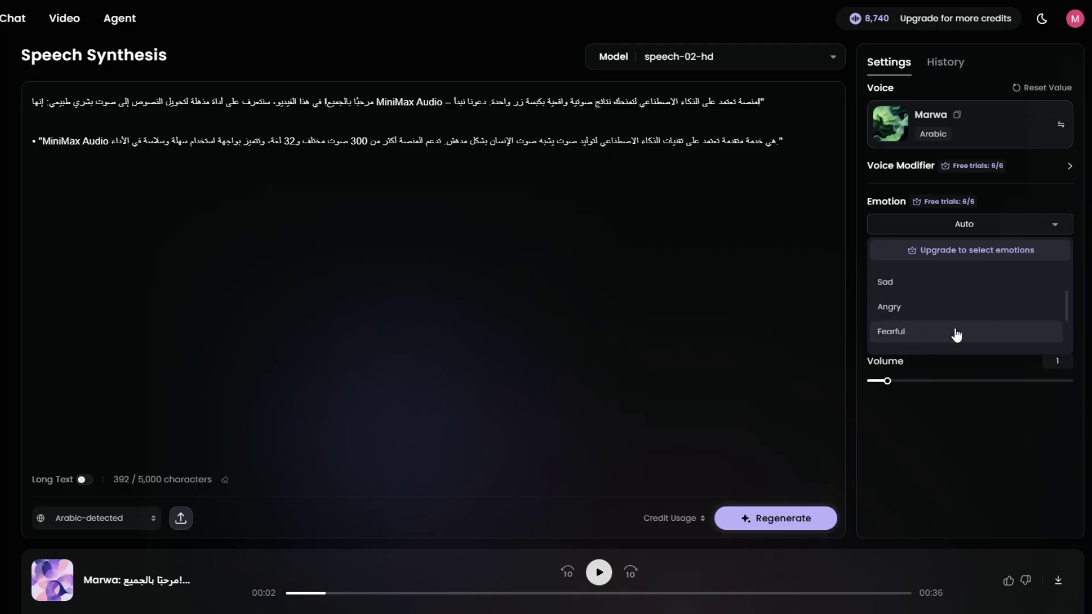
pyautogui.scroll(-3, 899, 344)
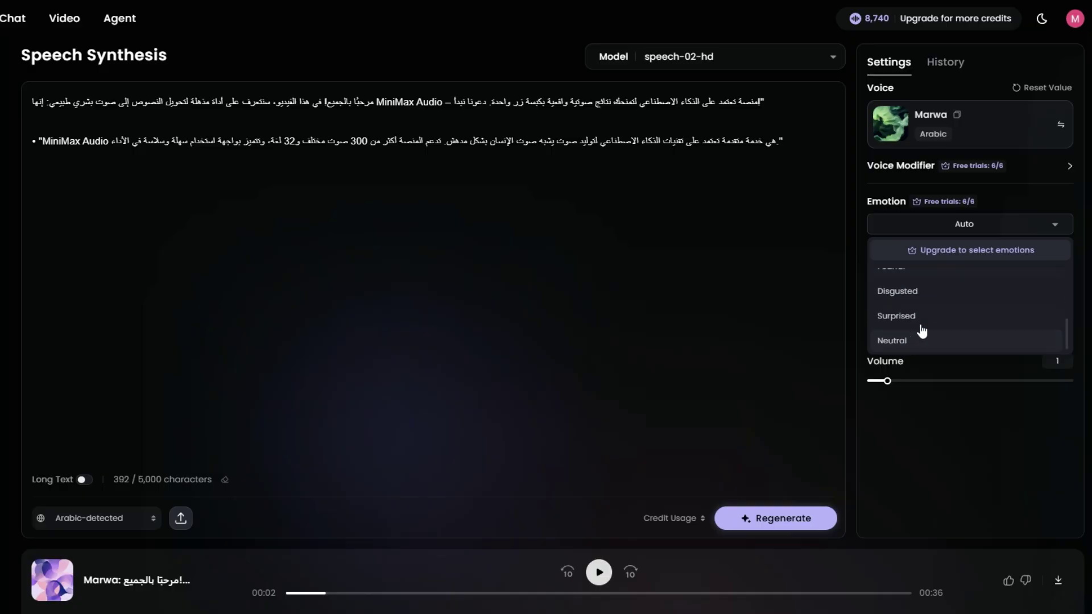
pyautogui.scroll(3, 941, 332)
pyautogui.click(975, 298)
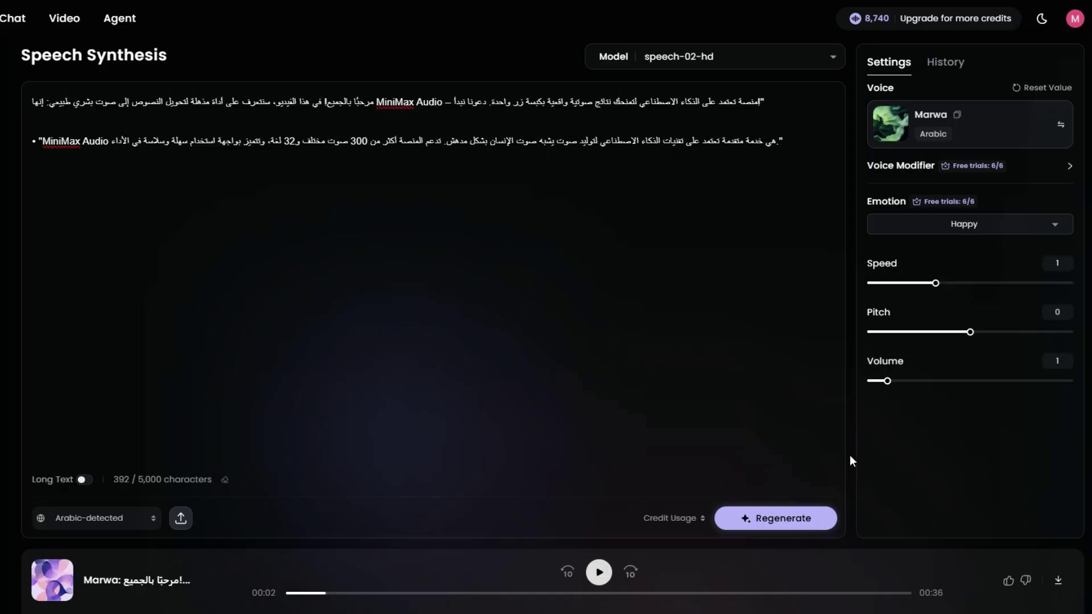
# Regenerate the Arabic speech with the Happy emotion, pause its playback and check the remaining emotion free trials.
pyautogui.click(756, 518)
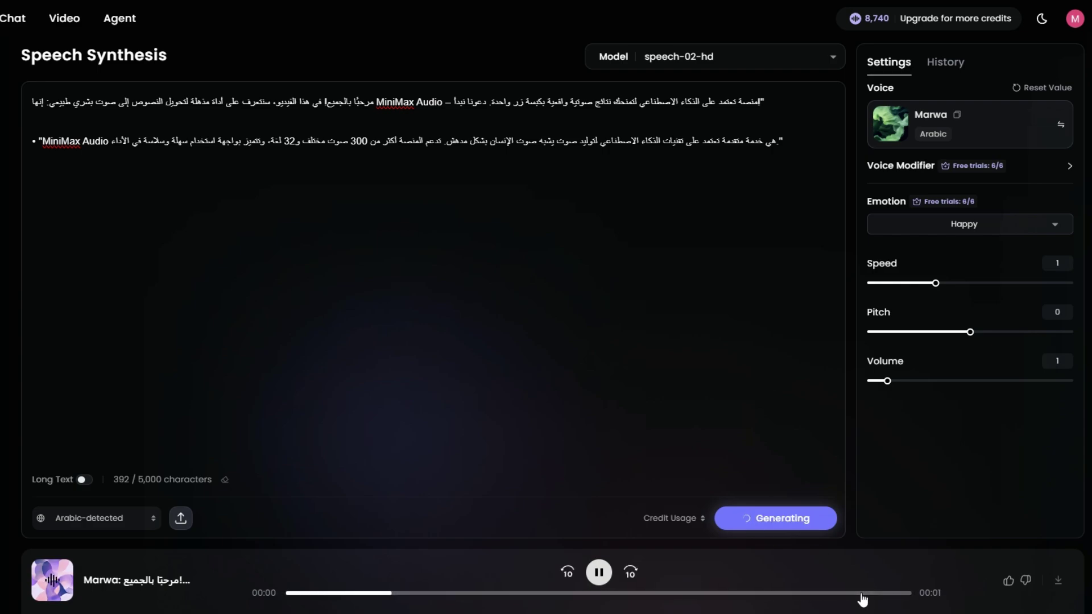
pyautogui.click(599, 572)
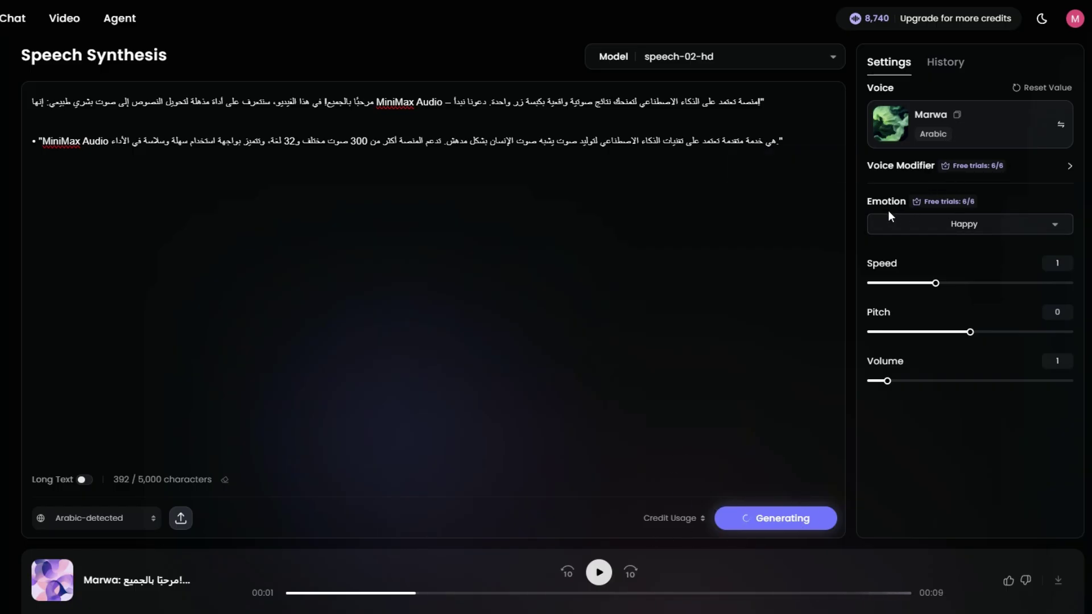
pyautogui.moveTo(949, 212)
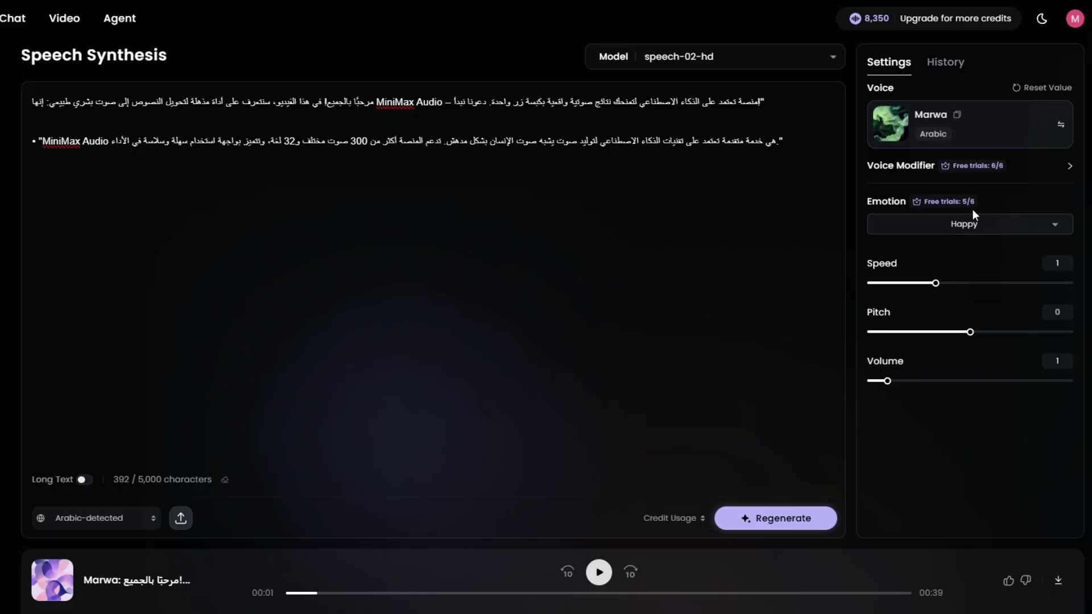
pyautogui.moveTo(975, 214)
# Open the Voice Clone page and look over its import, naming and language selection sections.
pyautogui.click(3, 296)
pyautogui.scroll(-2, 814, 288)
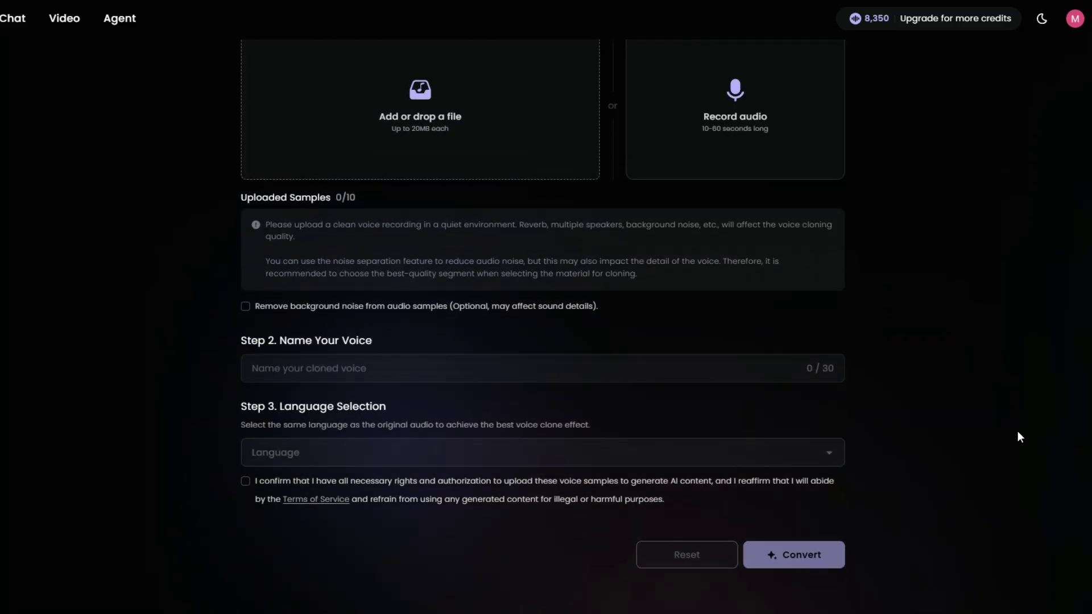
pyautogui.scroll(2, 526, 458)
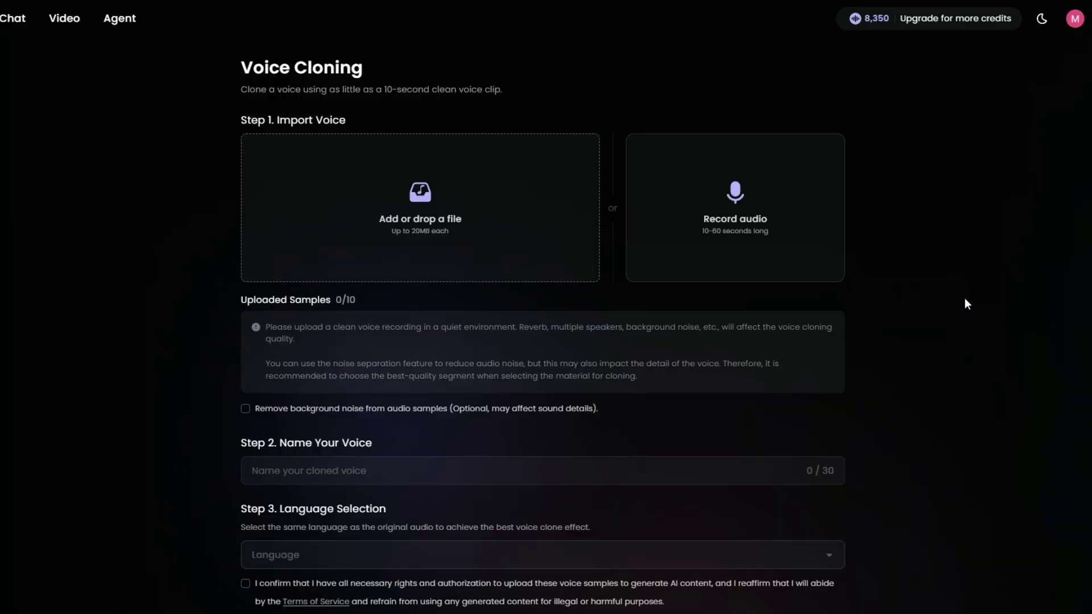